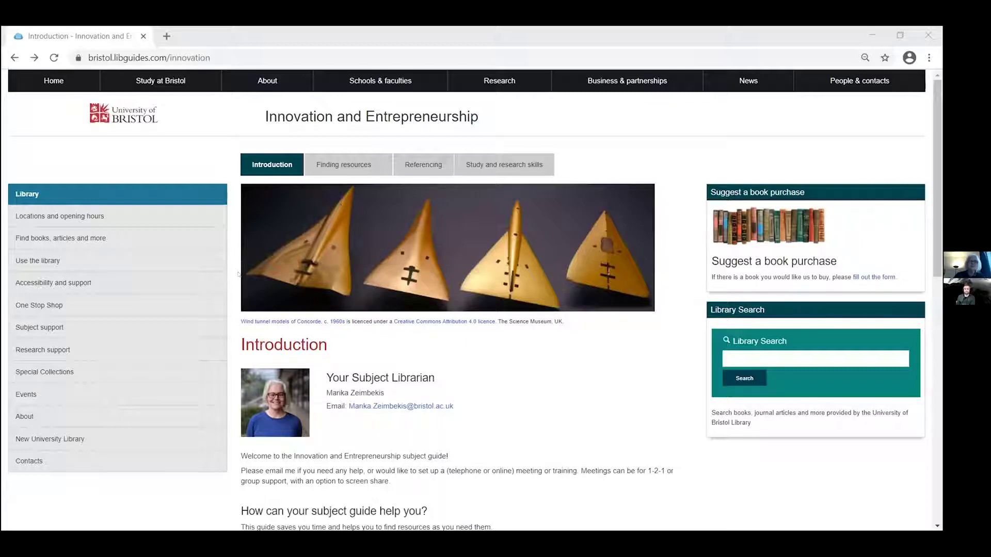
- Open the Business Source Complete database from the Articles and databases page of the Innovation and Entrepreneurship guide
{"action": "mouse_move", "coordinate": [366, 165]}
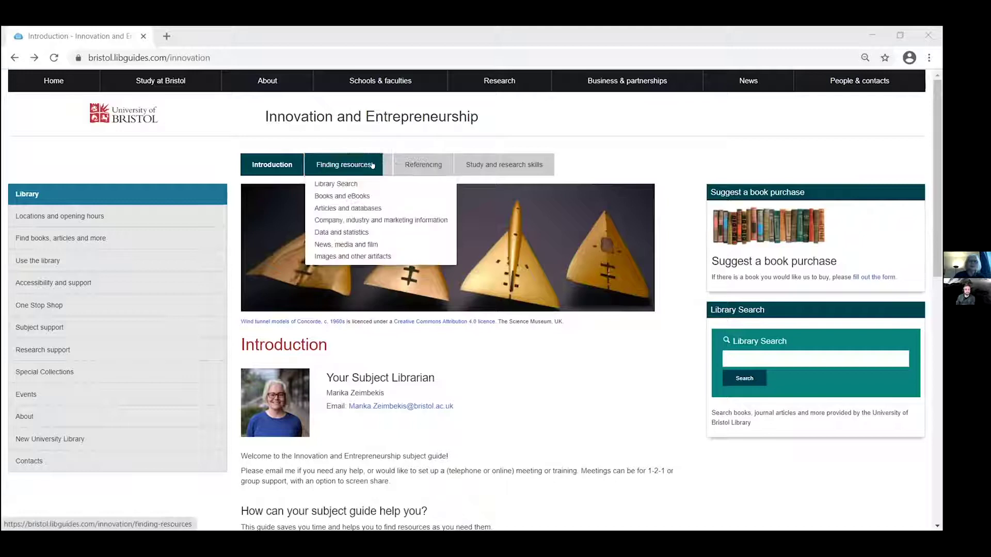
{"action": "left_click", "coordinate": [352, 209]}
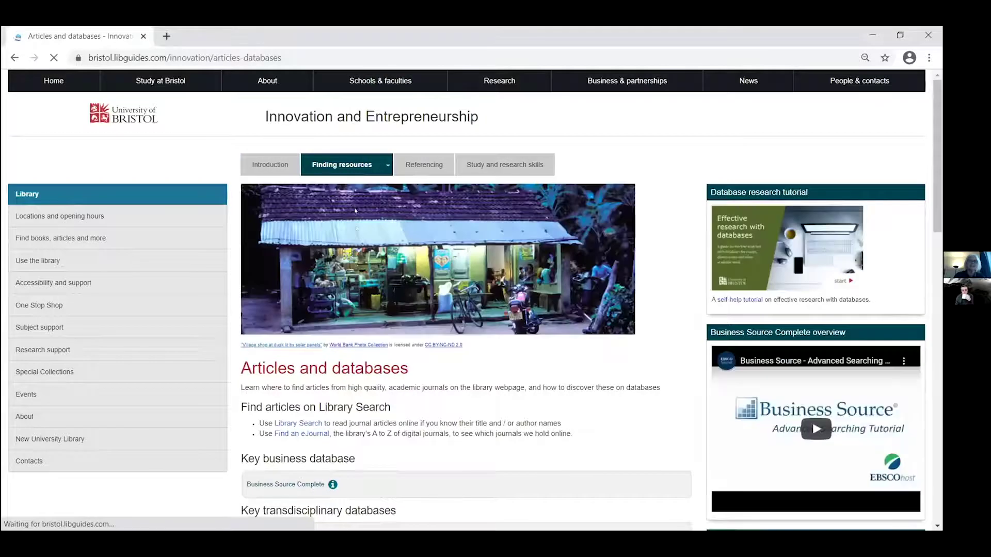
{"action": "scroll", "coordinate": [352, 208], "scroll_direction": "down", "scroll_amount": 2}
{"action": "scroll", "coordinate": [300, 291], "scroll_direction": "down", "scroll_amount": 2}
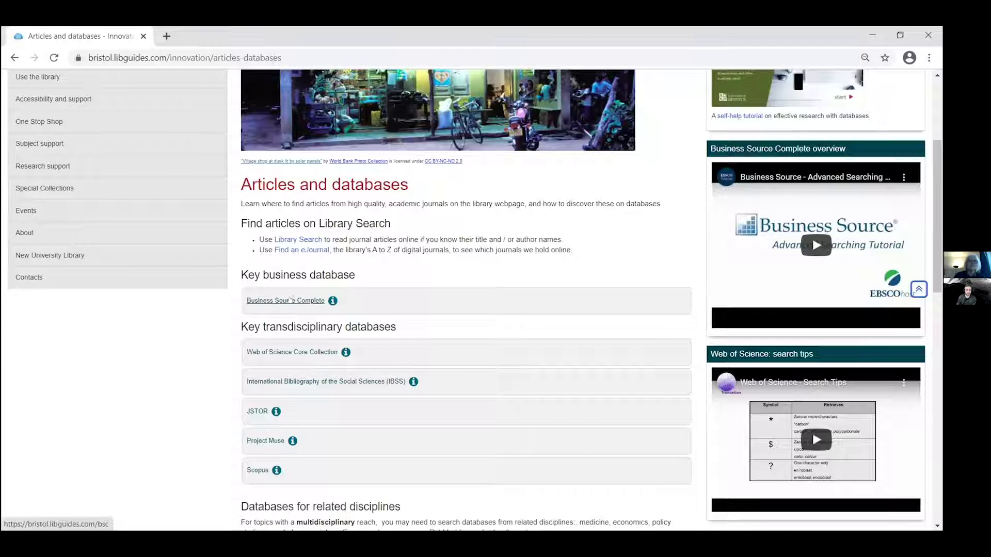
{"action": "left_click", "coordinate": [290, 299]}
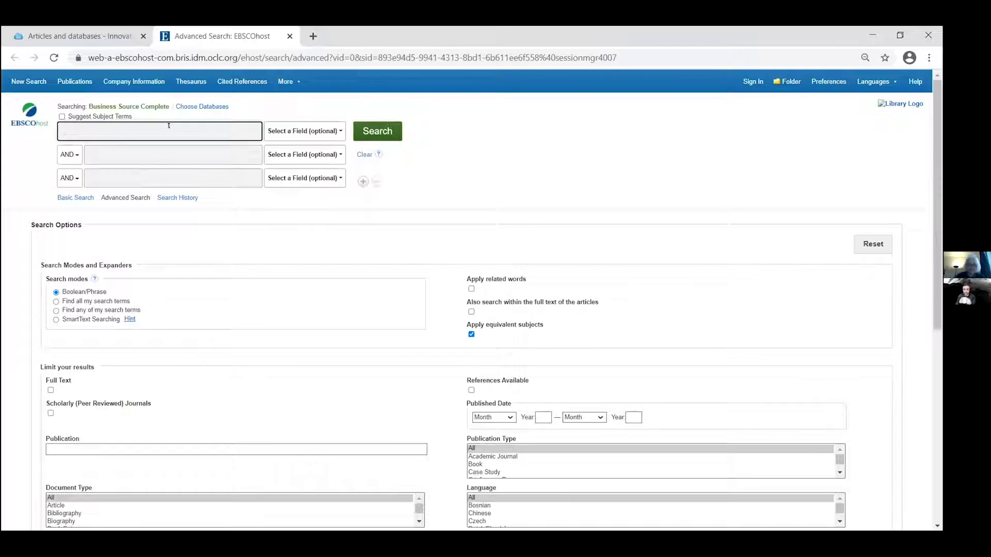
- Enter "enterpreneur* OR innov*" as the first concept of the advanced search
{"action": "type", "text": "enter"}
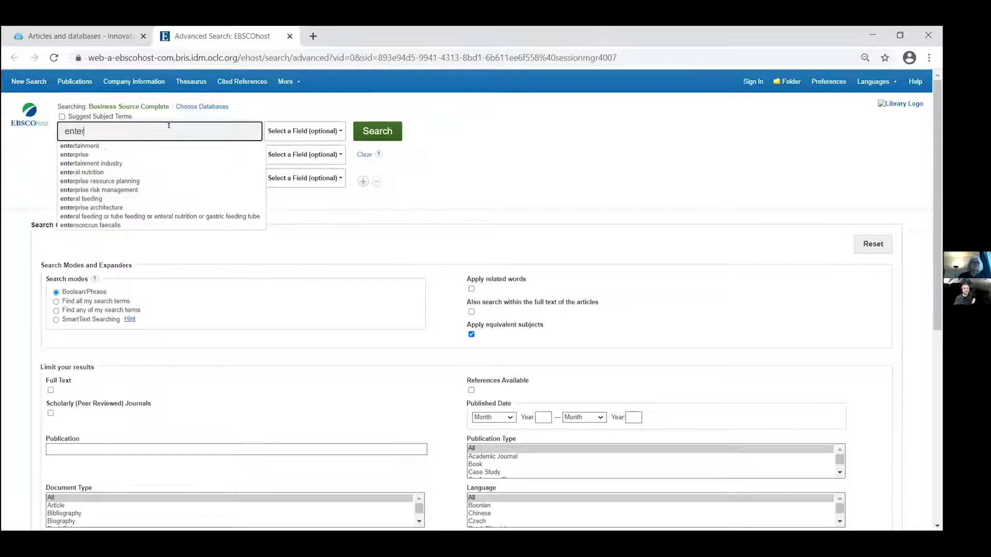
{"action": "type", "text": "preneur"}
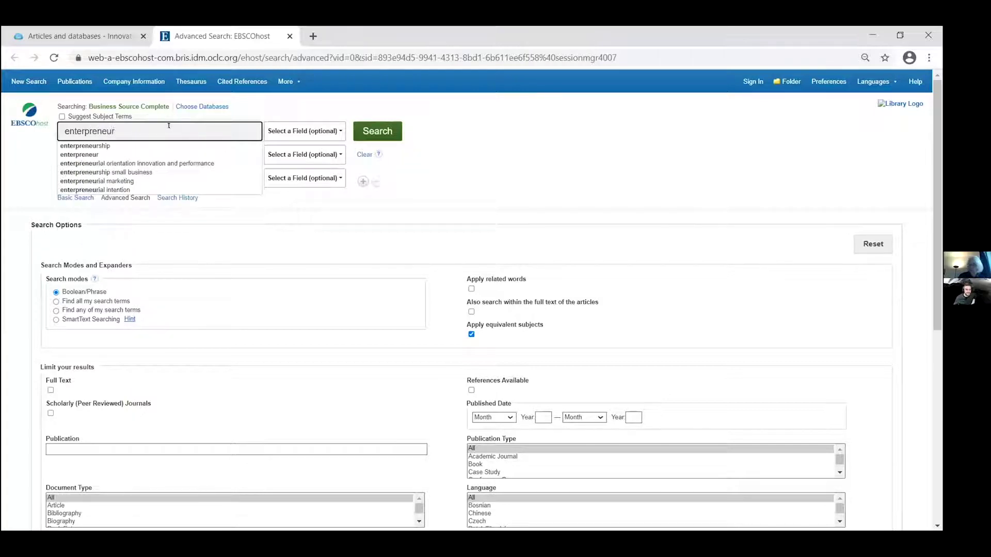
{"action": "type", "text": "* OR "}
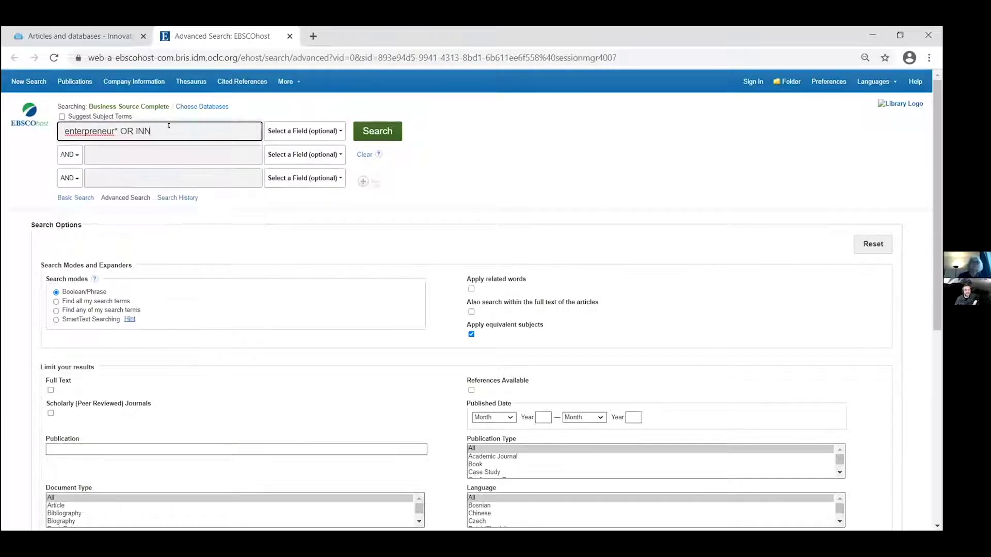
{"action": "type", "text": "innov*"}
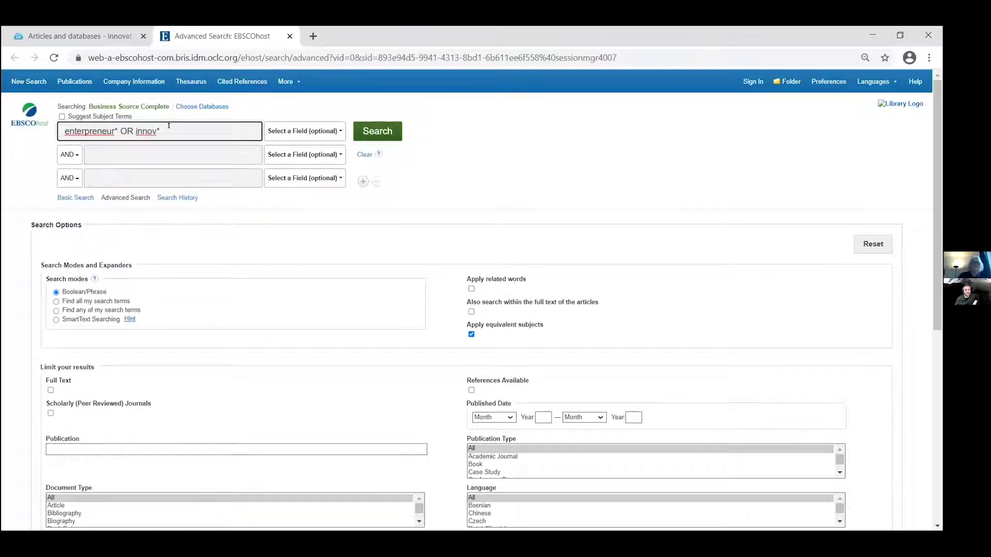
- Begin the second search row with the truncated phrase 'new technolog*' in single quotes, followed by OR
{"action": "left_click", "coordinate": [124, 155]}
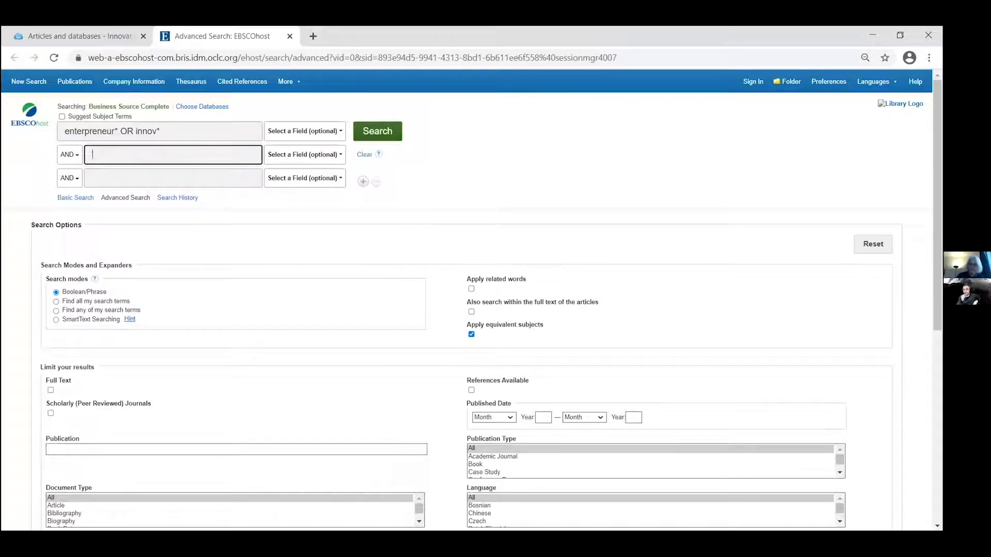
{"action": "type", "text": "'new"}
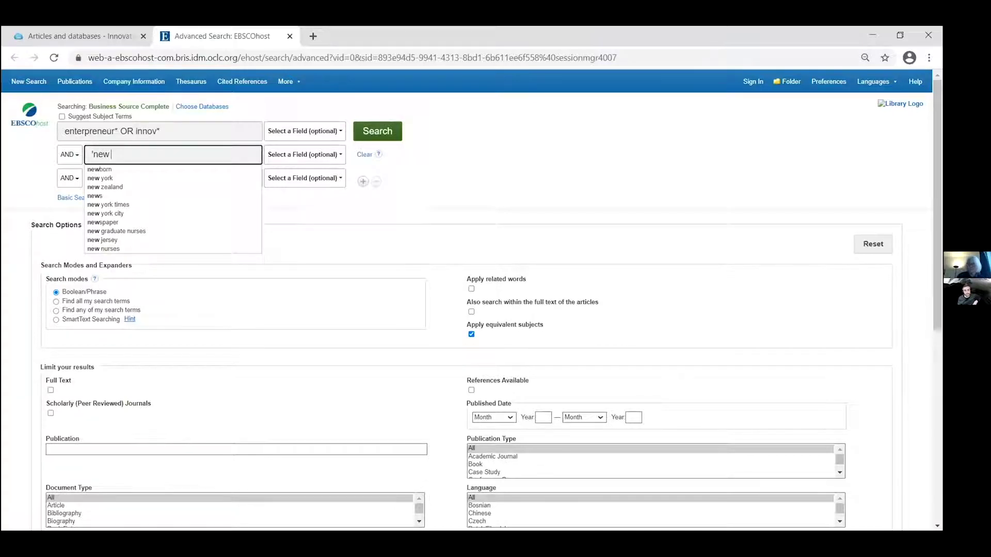
{"action": "type", "text": "te"}
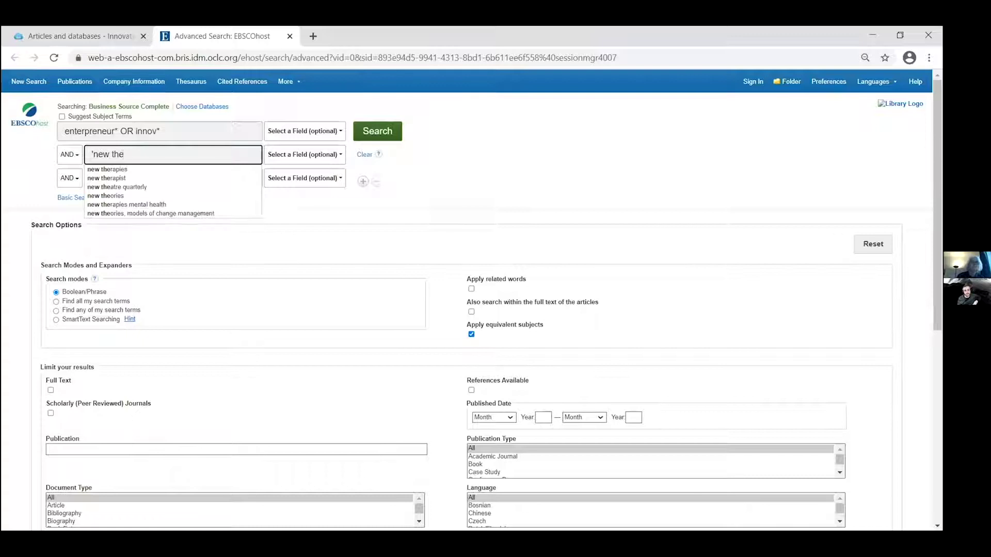
{"action": "type", "text": "chnolo"}
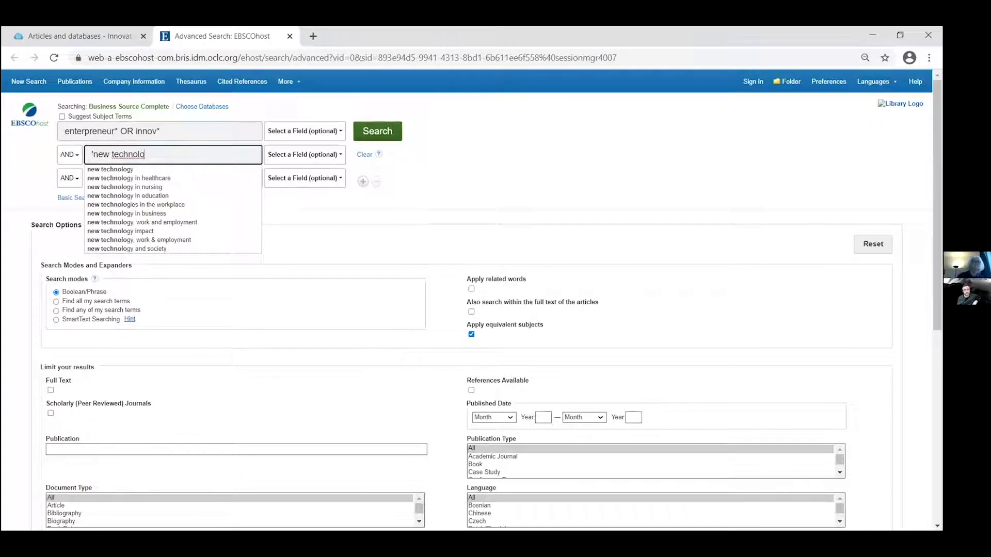
{"action": "key", "text": "BackSpace"}
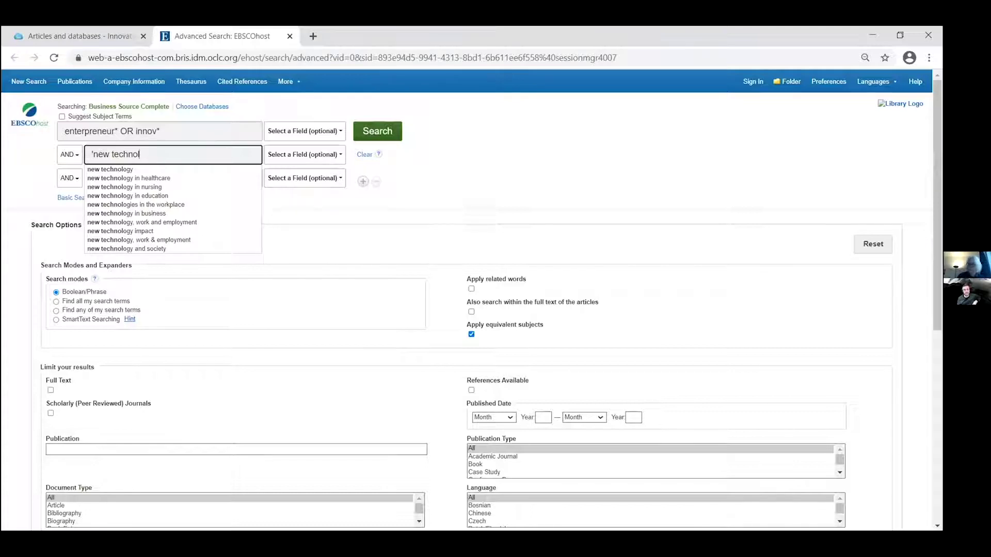
{"action": "type", "text": "og"}
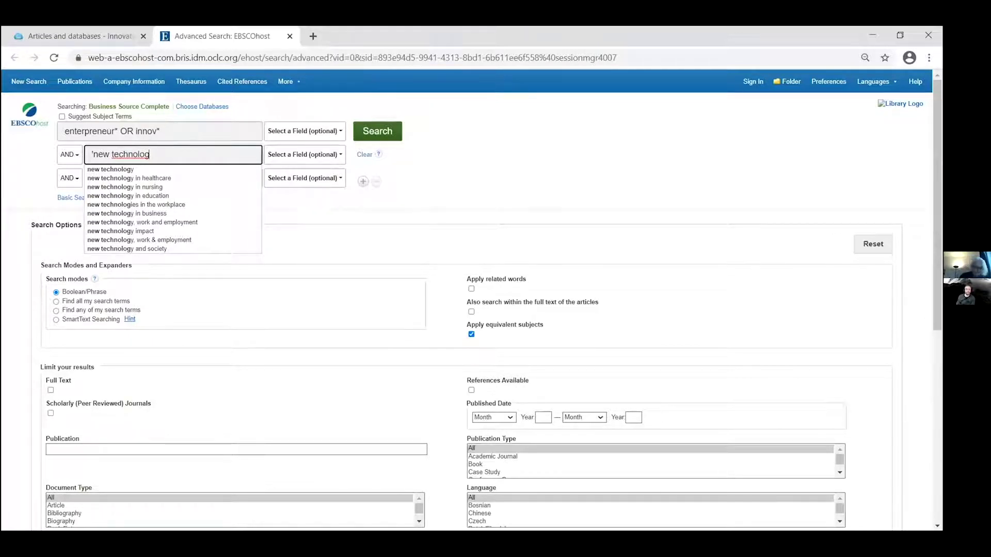
{"action": "type", "text": "*'"}
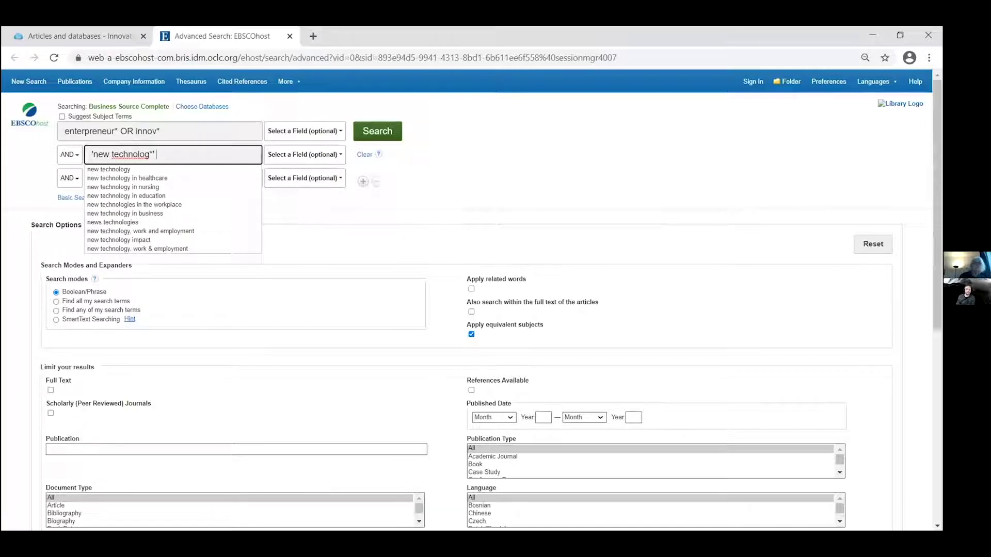
{"action": "type", "text": " OR"}
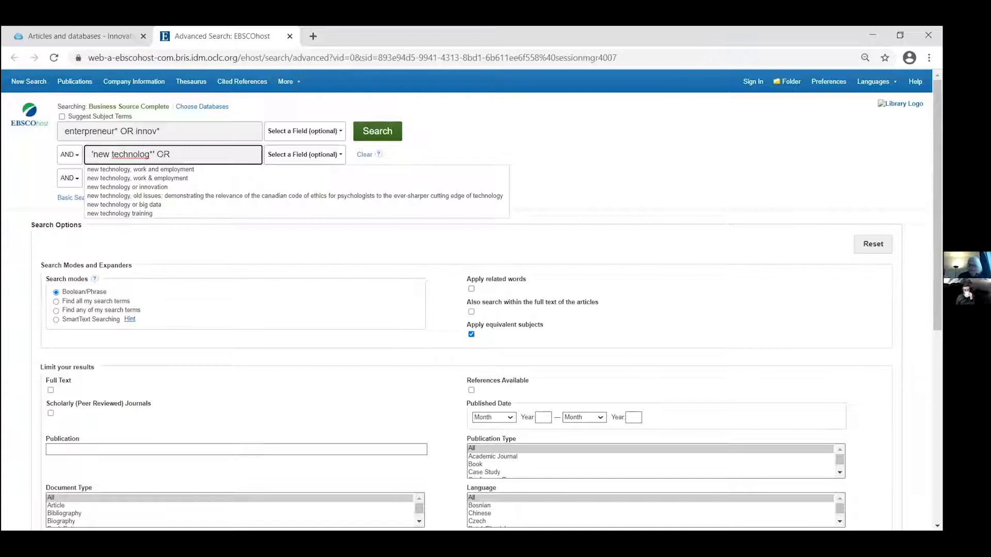
- Add the quoted phrase 'emergent technolog*' and another OR to the second search row
{"action": "type", "text": " '"}
{"action": "type", "text": "emergent"}
{"action": "type", "text": " technol"}
{"action": "type", "text": "o"}
{"action": "type", "text": "g"}
{"action": "type", "text": "@"}
{"action": "key", "text": "BackSpace"}
{"action": "type", "text": "*"}
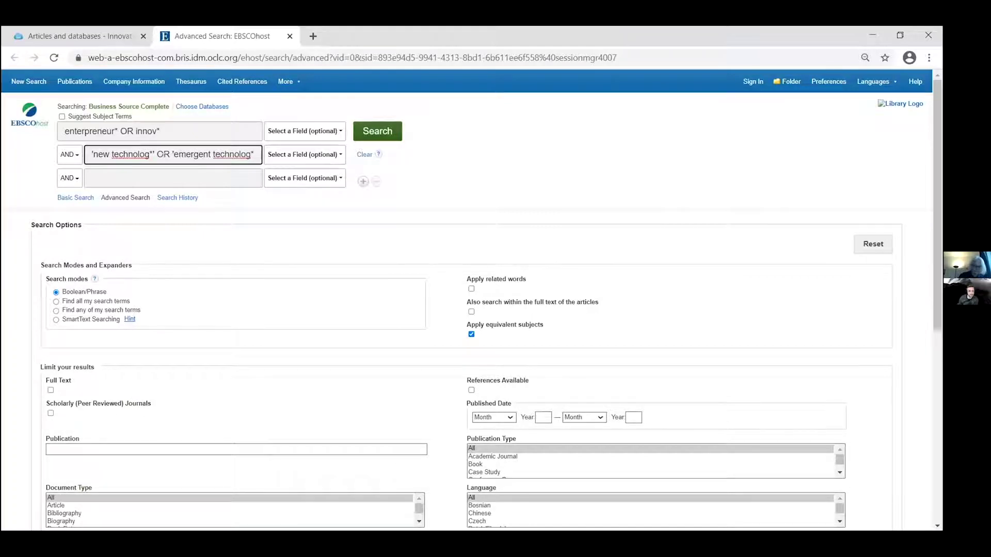
{"action": "type", "text": "' OR"}
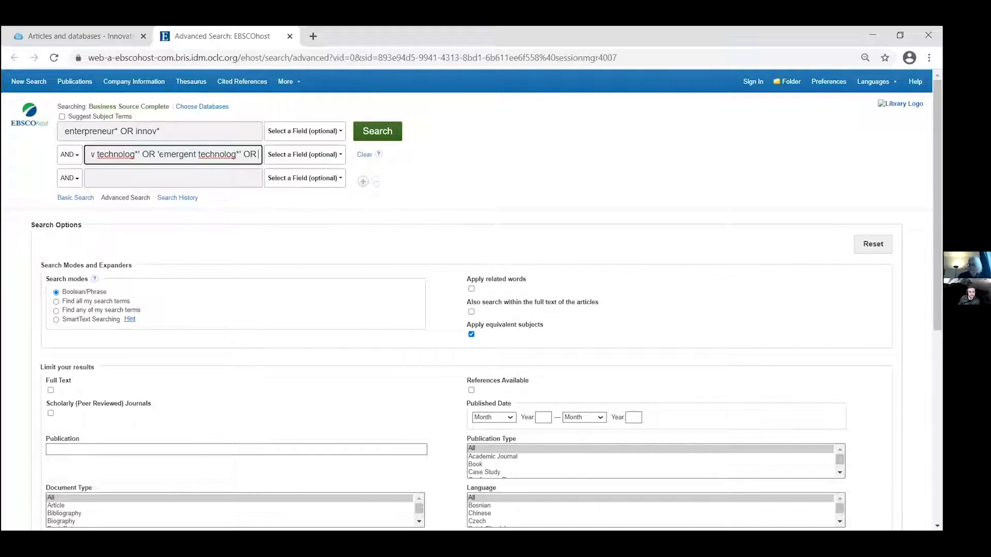
- Complete the second search row with the lowercase quoted phrase 'digital technolog*'
{"action": "type", "text": " 'DIGITA"}
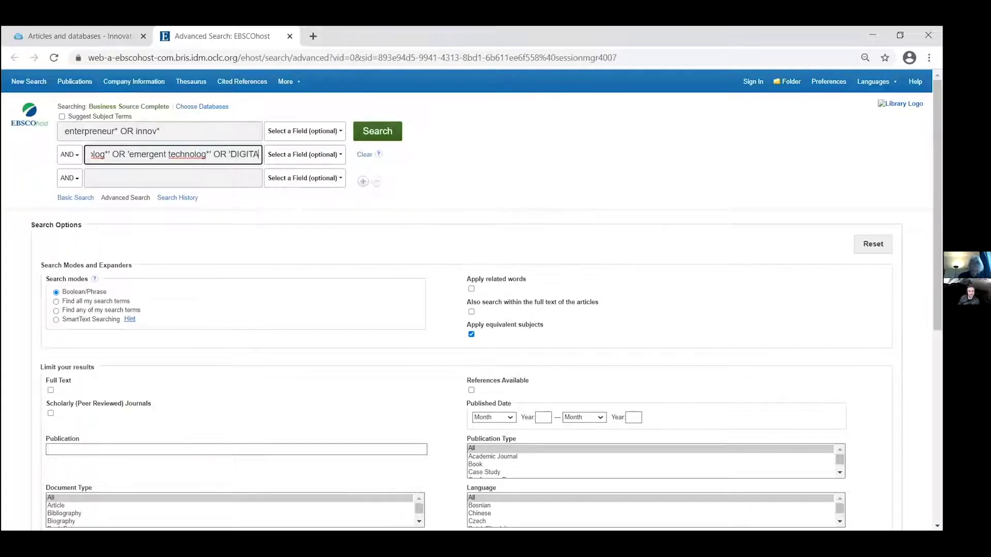
{"action": "type", "text": "G"}
{"action": "key", "text": "BackSpace"}
{"action": "key", "text": "BackSpace"}
{"action": "key", "text": "BackSpace"}
{"action": "type", "text": "digital technolog*'"}
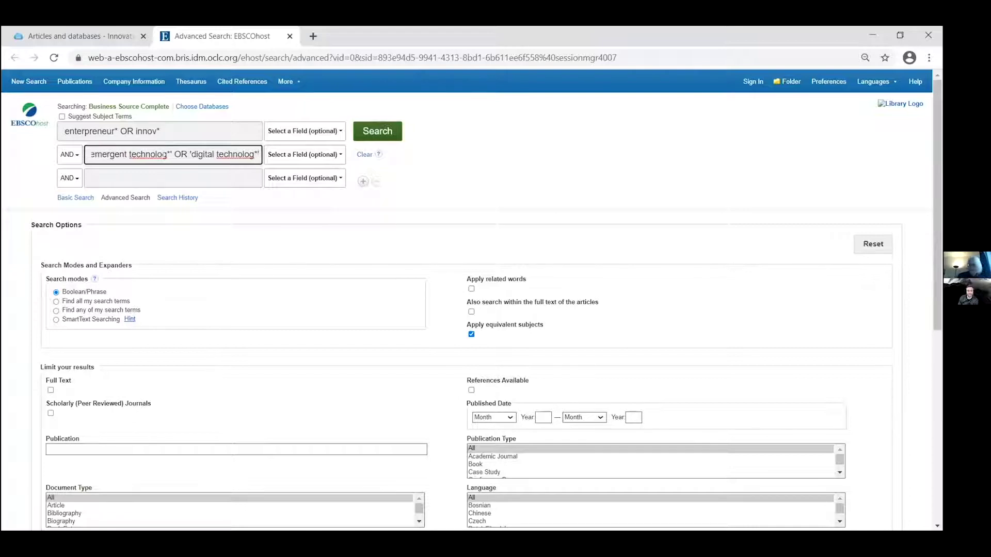
- Start the third search row with the quoted phrase 'social inclusion' followed by OR
{"action": "left_click", "coordinate": [165, 178]}
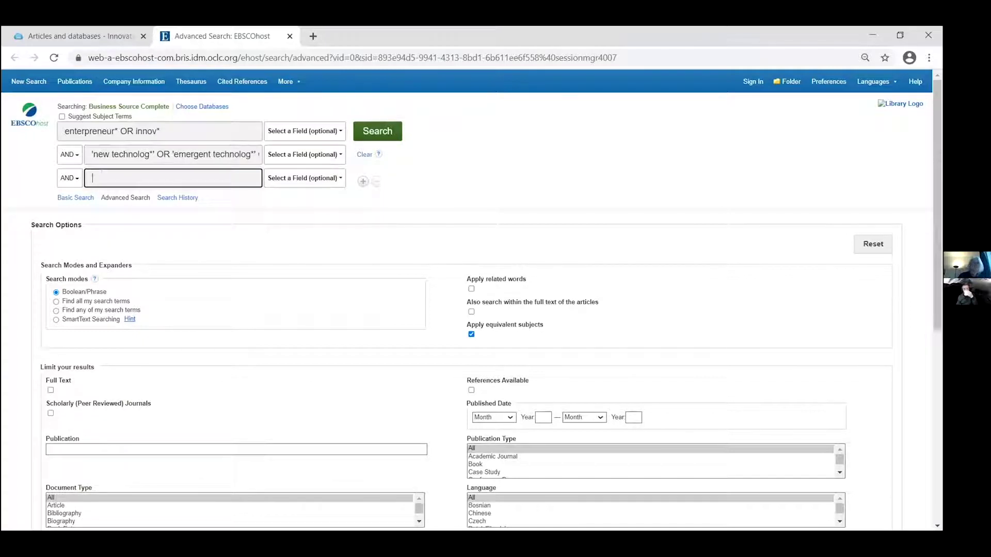
{"action": "type", "text": "'social "}
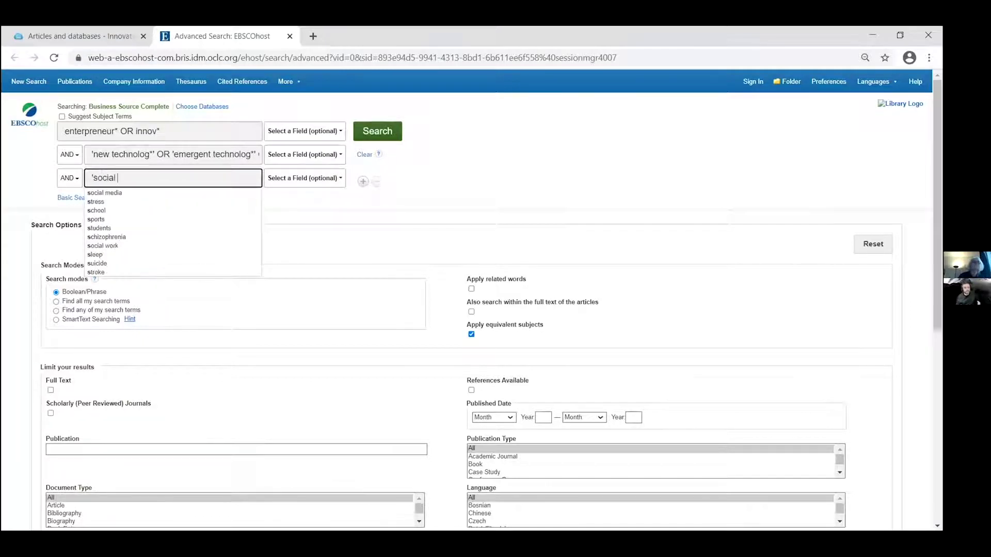
{"action": "type", "text": "inclusion"}
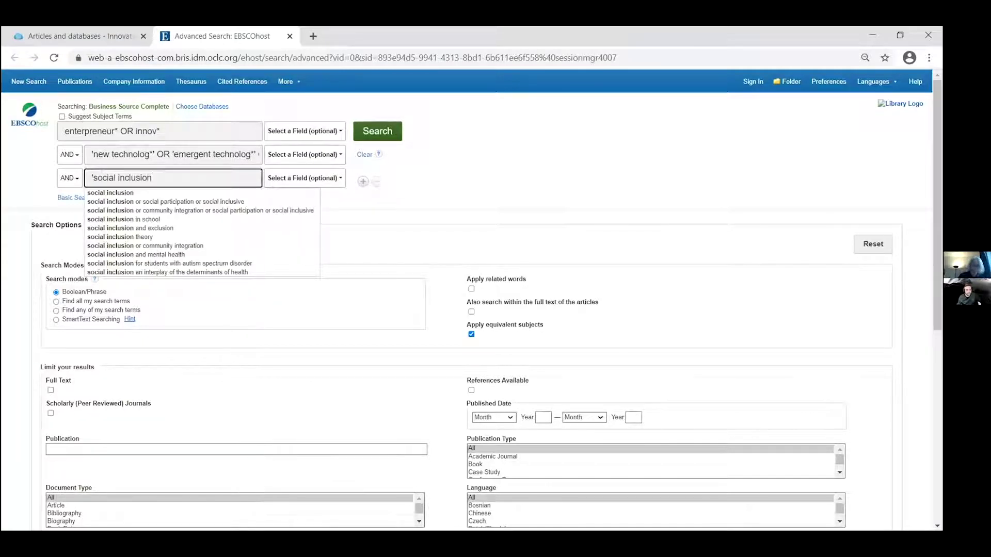
{"action": "type", "text": "'"}
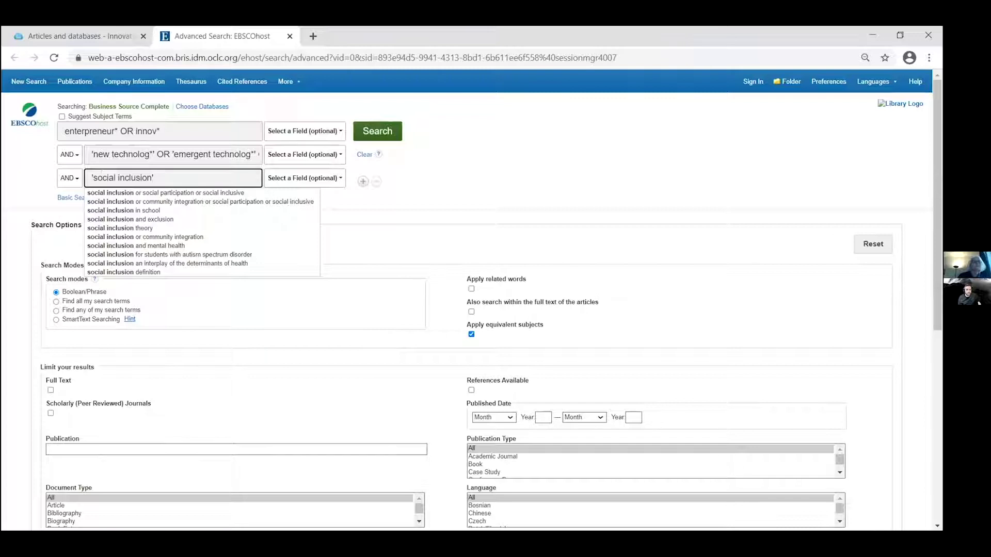
{"action": "type", "text": "OR"}
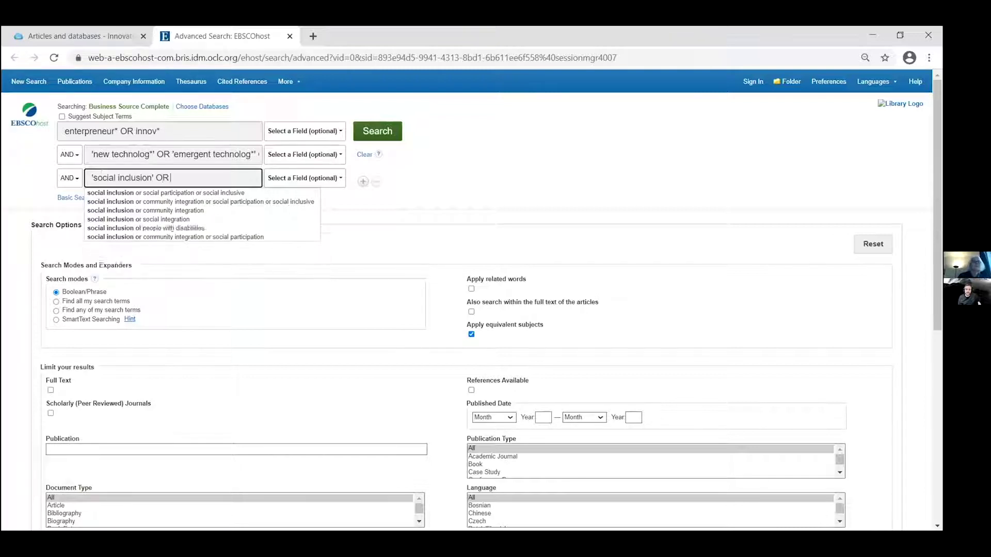
- Add the quoted truncated term 'inclus*' and another OR to the third search row
{"action": "type", "text": " '"}
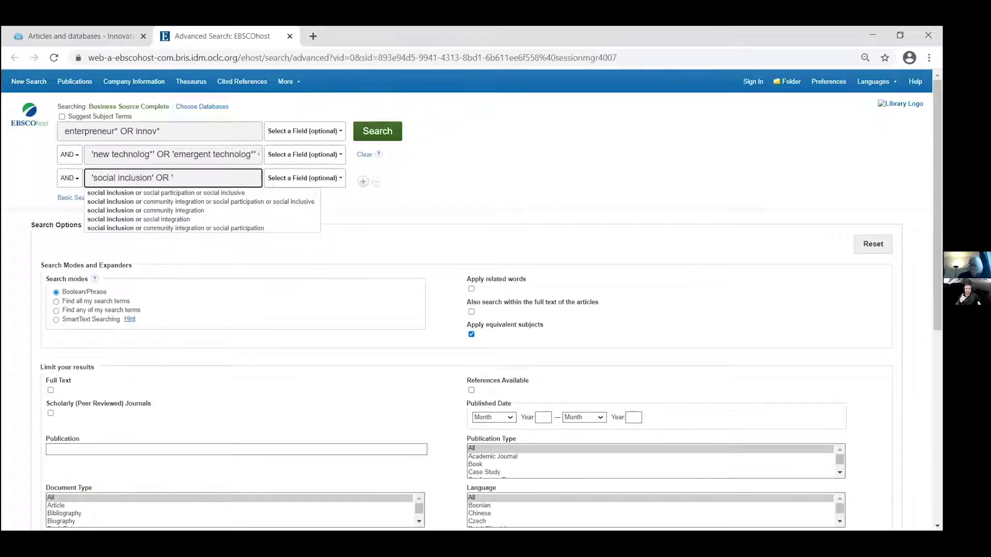
{"action": "type", "text": "incl"}
{"action": "key", "text": "BackSpace"}
{"action": "key", "text": "BackSpace"}
{"action": "key", "text": "BackSpace"}
{"action": "key", "text": "BackSpace"}
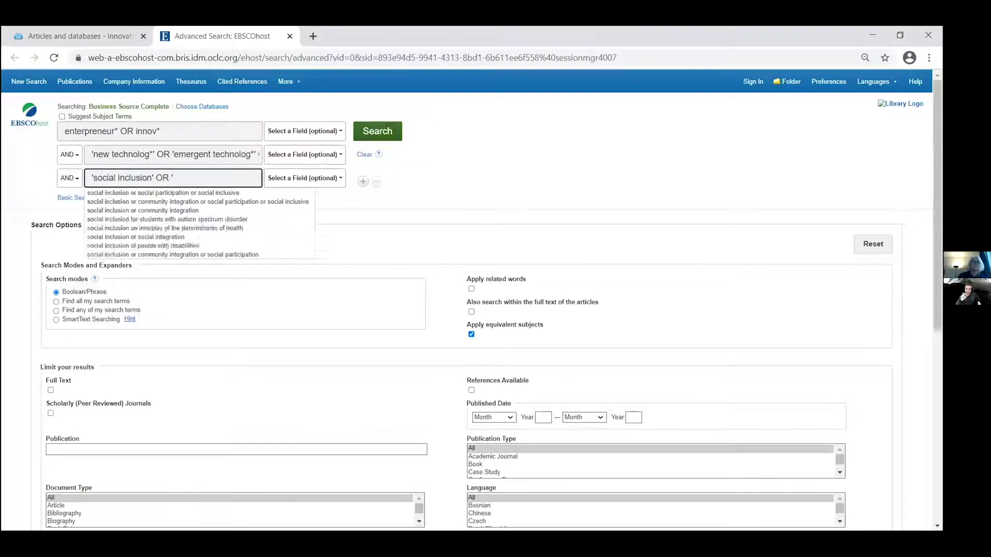
{"action": "type", "text": "inclus*"}
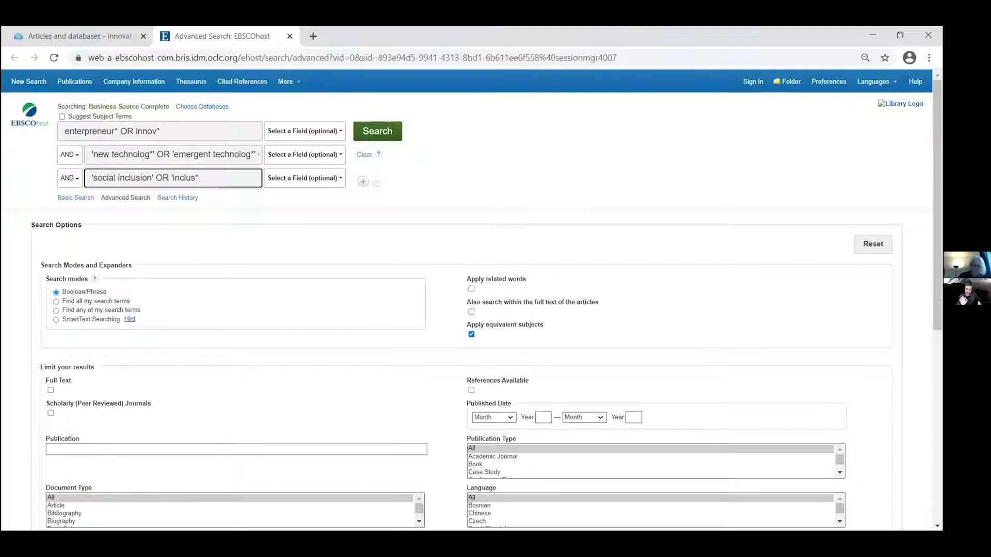
{"action": "type", "text": "' OR "}
- Extend the third search row with the unquoted truncated term participat* followed by OR
{"action": "type", "text": "'"}
{"action": "type", "text": "pov"}
{"action": "key", "text": "BackSpace"}
{"action": "key", "text": "BackSpace"}
{"action": "key", "text": "BackSpace"}
{"action": "key", "text": "BackSpace"}
{"action": "type", "text": "part"}
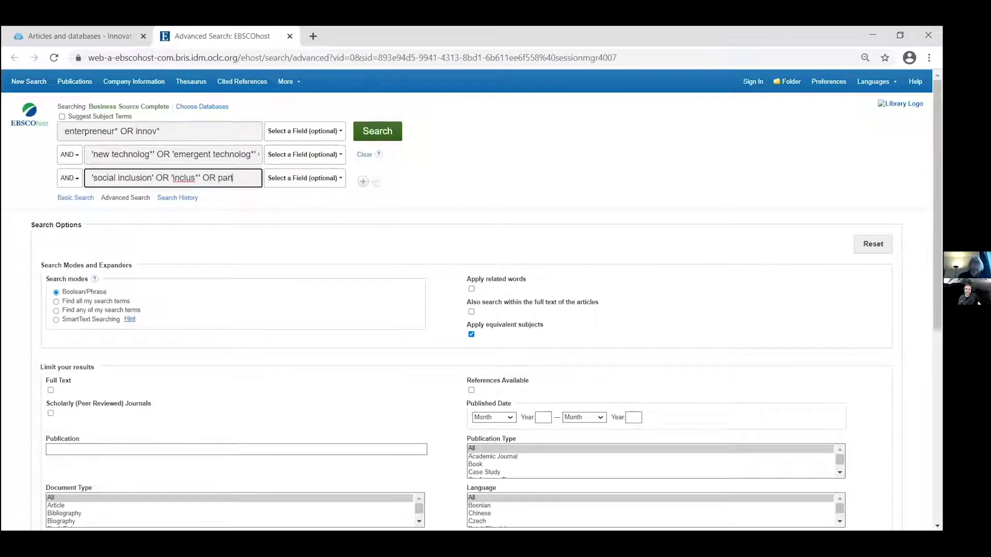
{"action": "type", "text": "icipat* OR"}
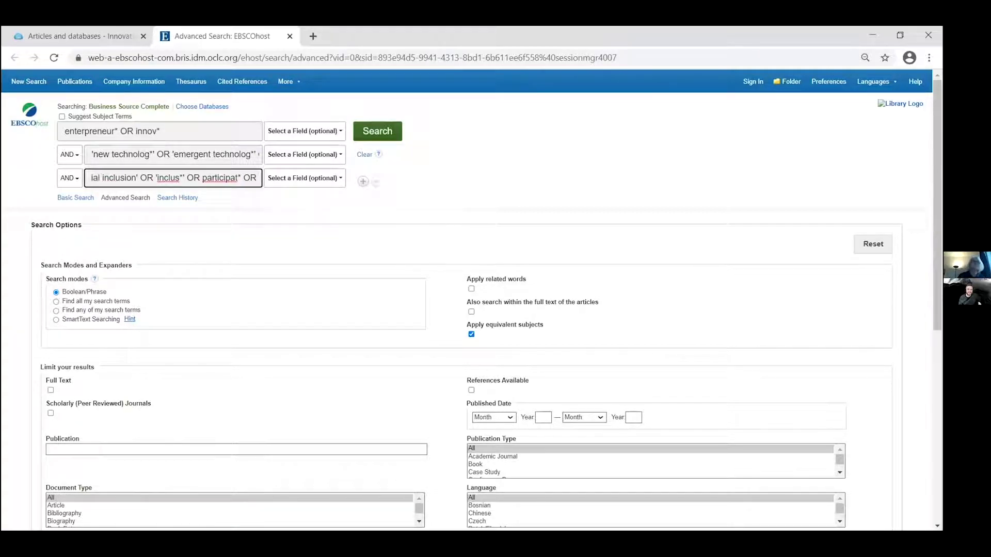
- Finish the third search row with empower*, run the combined search and view the result list with its refinement options
{"action": "type", "text": "emp"}
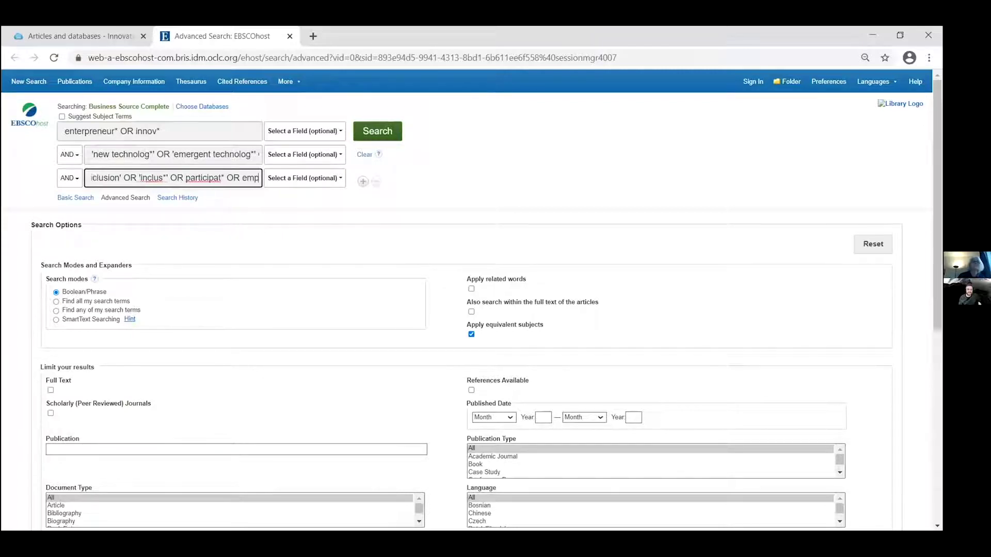
{"action": "type", "text": "ower"}
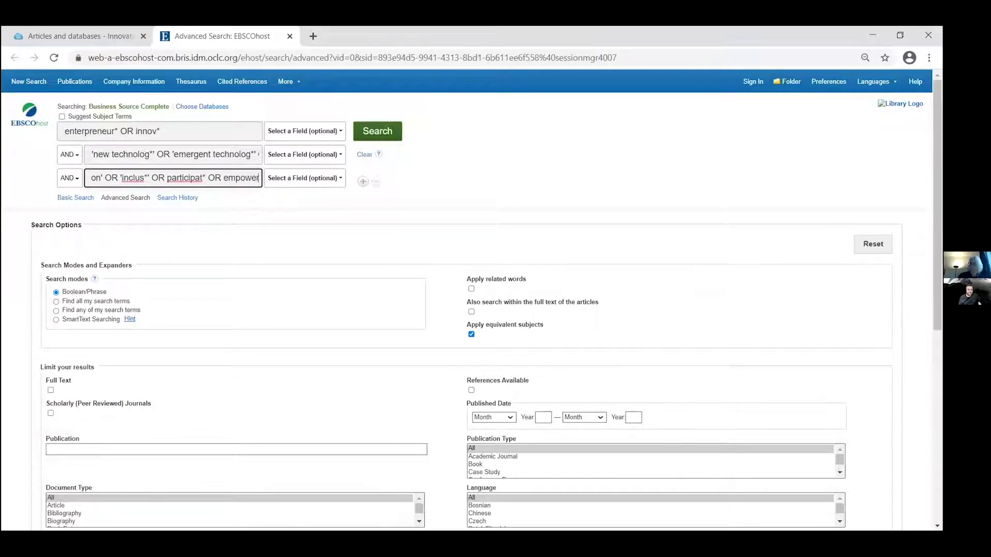
{"action": "type", "text": "*"}
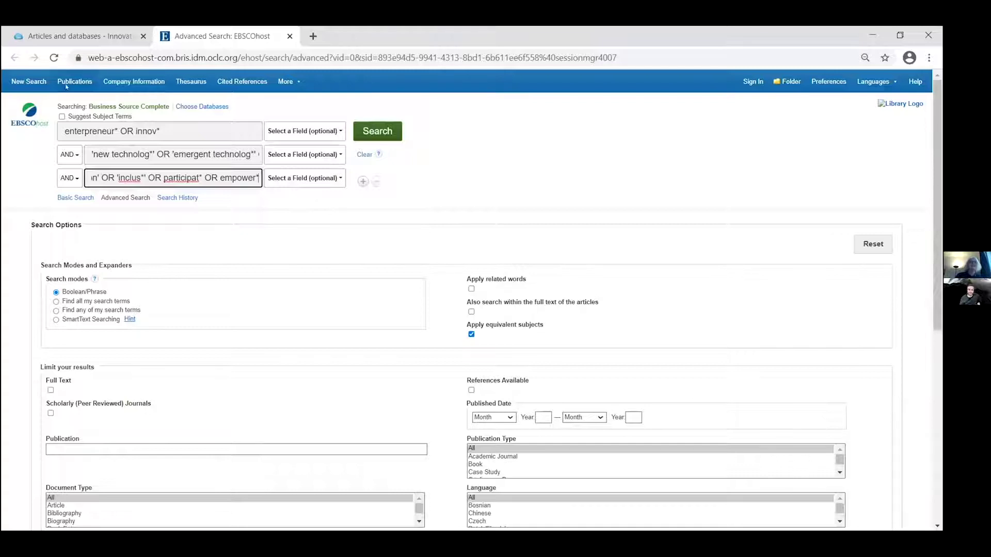
{"action": "left_click", "coordinate": [388, 132]}
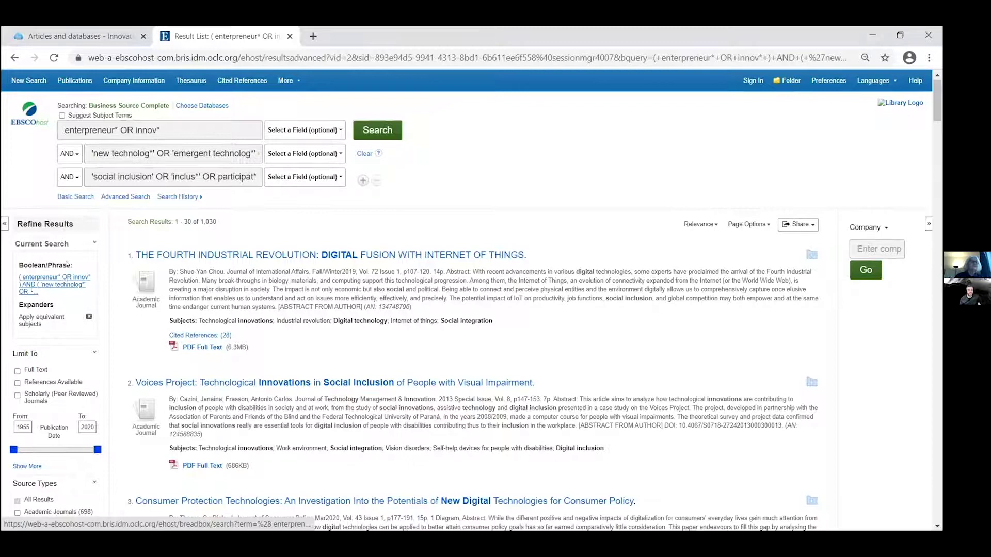
{"action": "scroll", "coordinate": [464, 310], "scroll_direction": "down", "scroll_amount": 2}
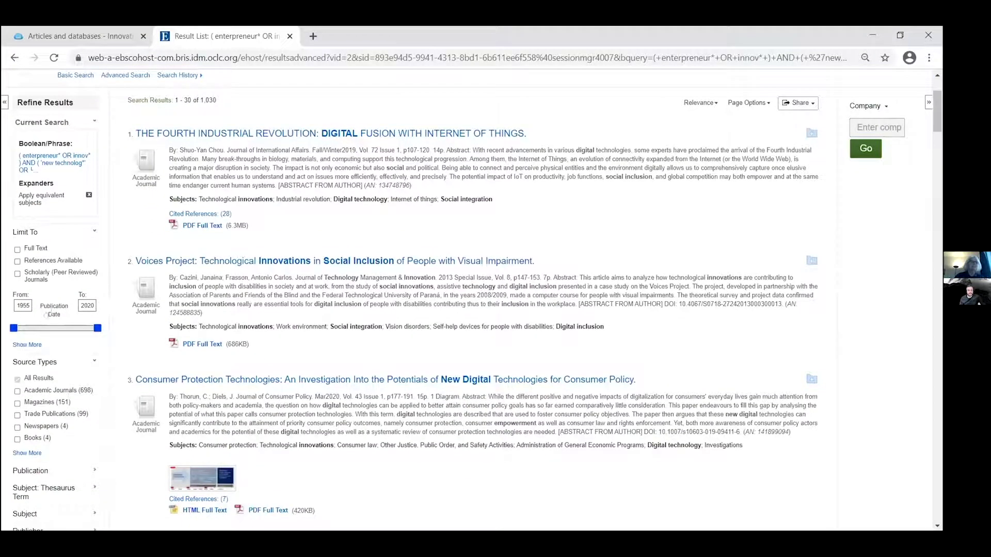
- Expand the Subject facet of the result list, examine its full list of subjects and close it without choosing any
{"action": "scroll", "coordinate": [20, 330], "scroll_direction": "down", "scroll_amount": 3}
{"action": "left_click", "coordinate": [21, 331]}
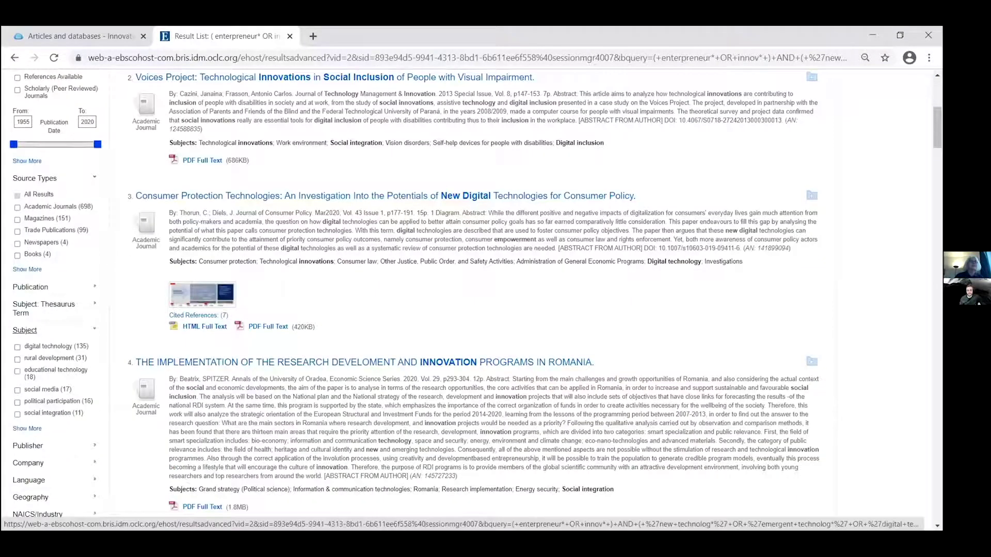
{"action": "scroll", "coordinate": [286, 283], "scroll_direction": "down", "scroll_amount": 1}
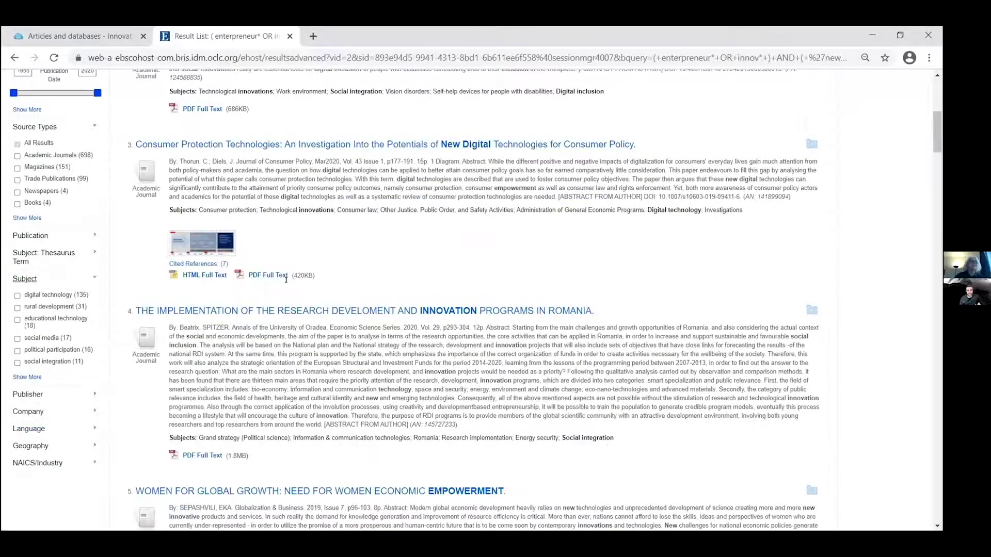
{"action": "scroll", "coordinate": [287, 280], "scroll_direction": "down", "scroll_amount": 1}
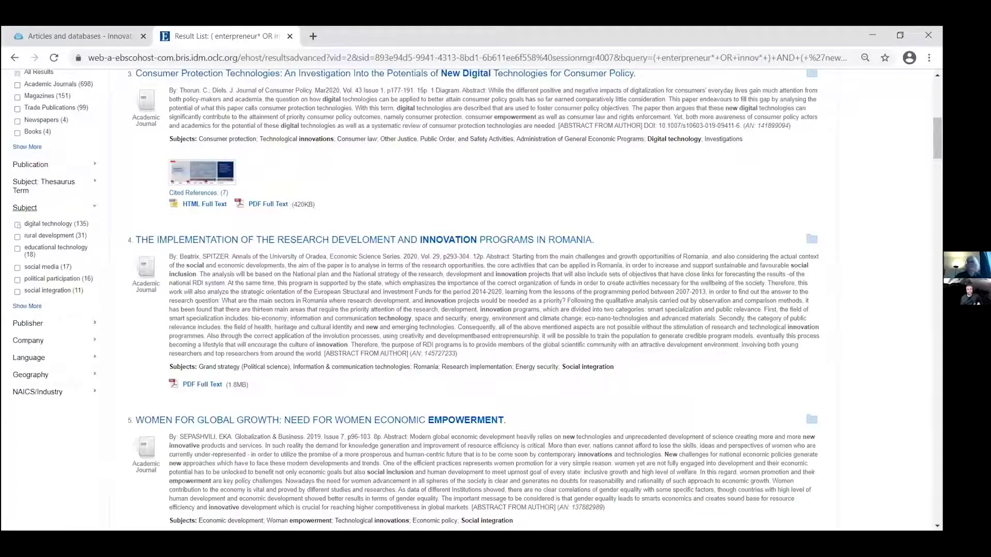
{"action": "left_click", "coordinate": [41, 306]}
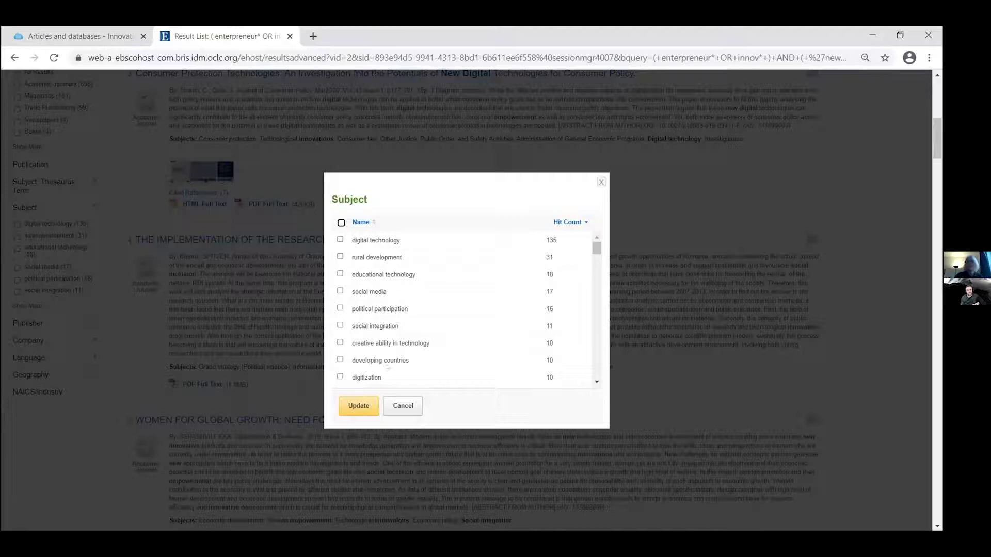
{"action": "left_click", "coordinate": [351, 406]}
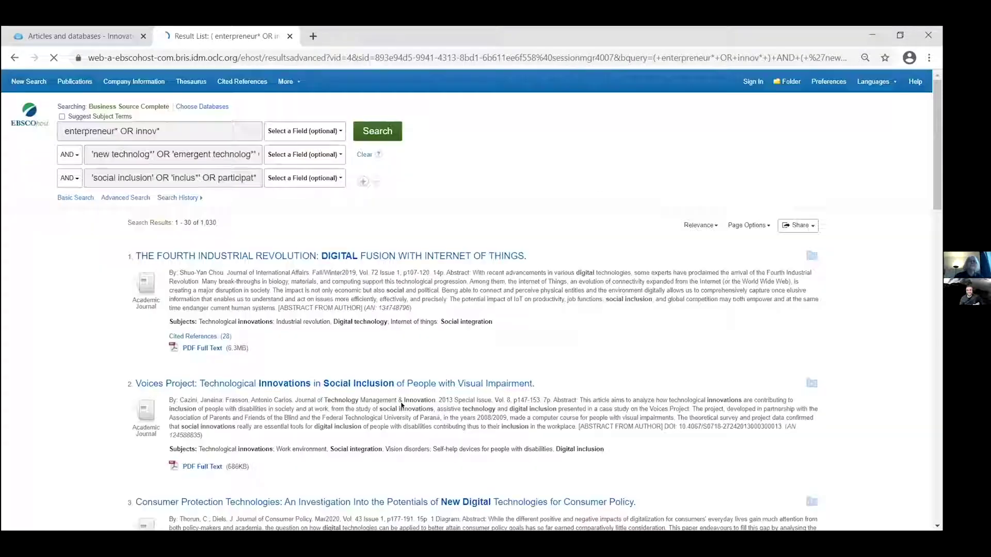
{"action": "scroll", "coordinate": [382, 288], "scroll_direction": "down", "scroll_amount": 7}
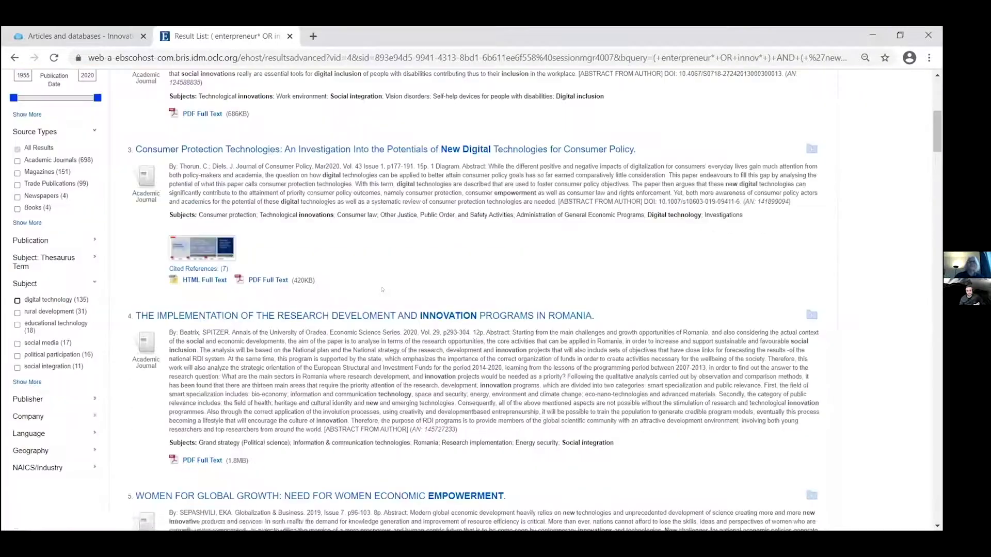
{"action": "scroll", "coordinate": [382, 289], "scroll_direction": "up", "scroll_amount": 7}
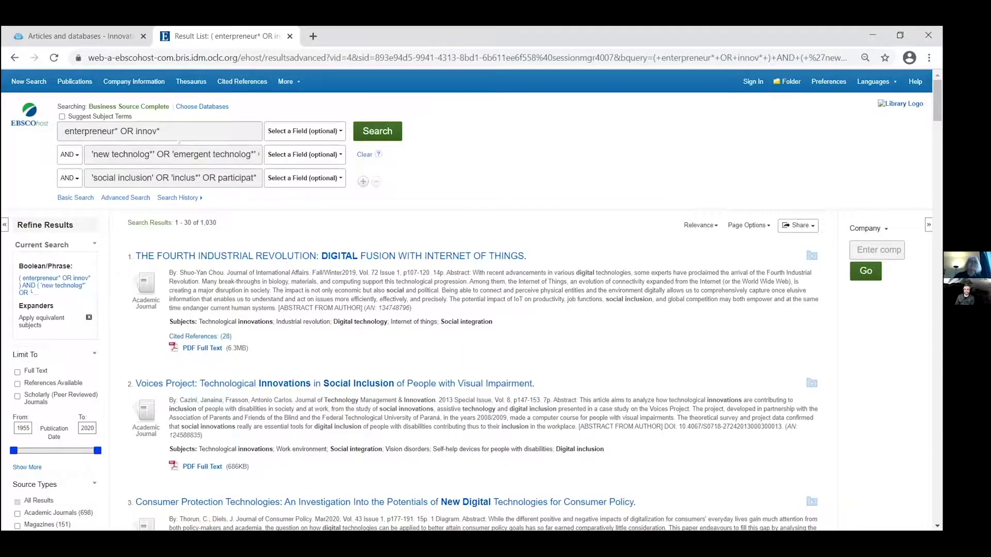
- Clear the existing search terms from all three search rows
{"action": "left_click_drag", "start_coordinate": [167, 132], "coordinate": [1, 143]}
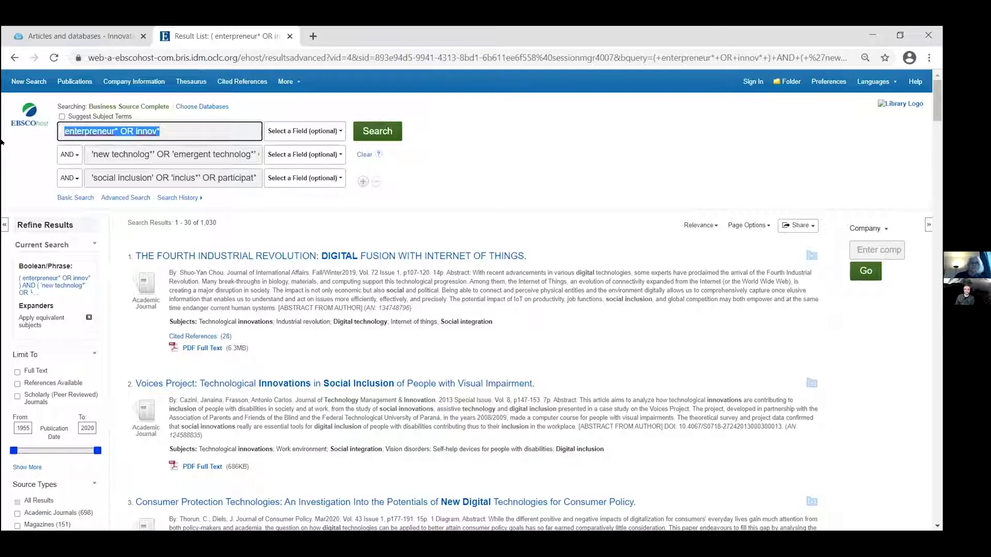
{"action": "key", "text": "BackSpace"}
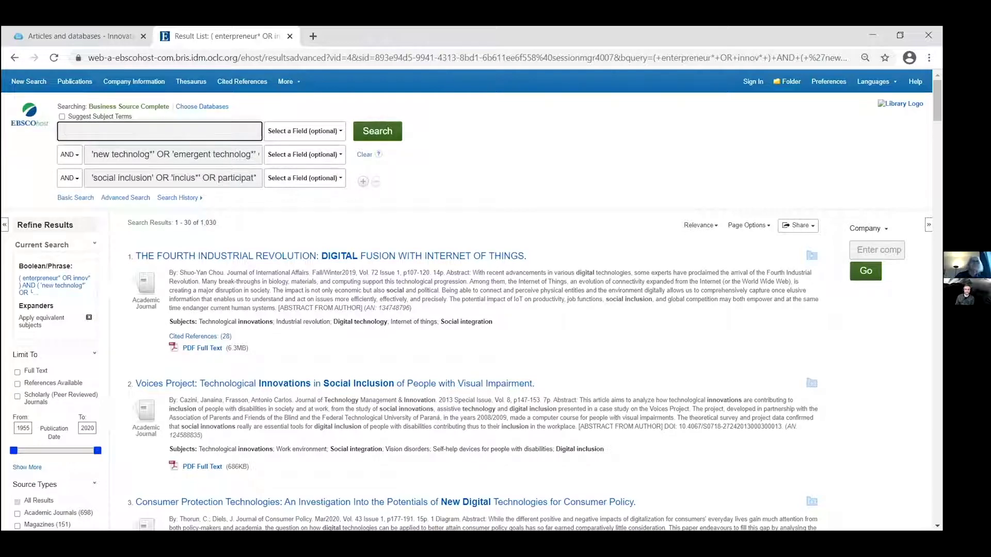
{"action": "left_click_drag", "start_coordinate": [92, 155], "coordinate": [336, 157]}
{"action": "key", "text": "BackSpace"}
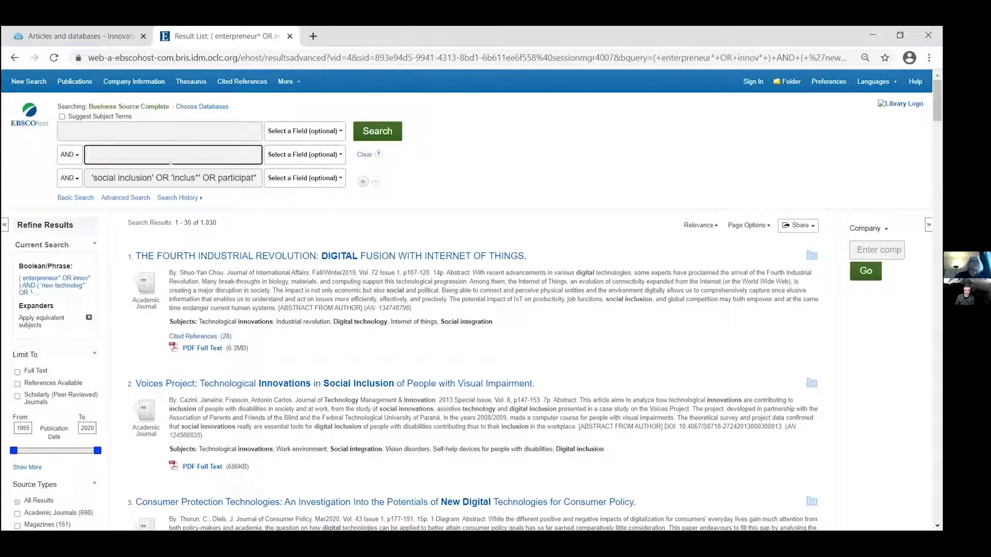
{"action": "left_click", "coordinate": [100, 171]}
{"action": "left_click_drag", "start_coordinate": [100, 171], "coordinate": [363, 181]}
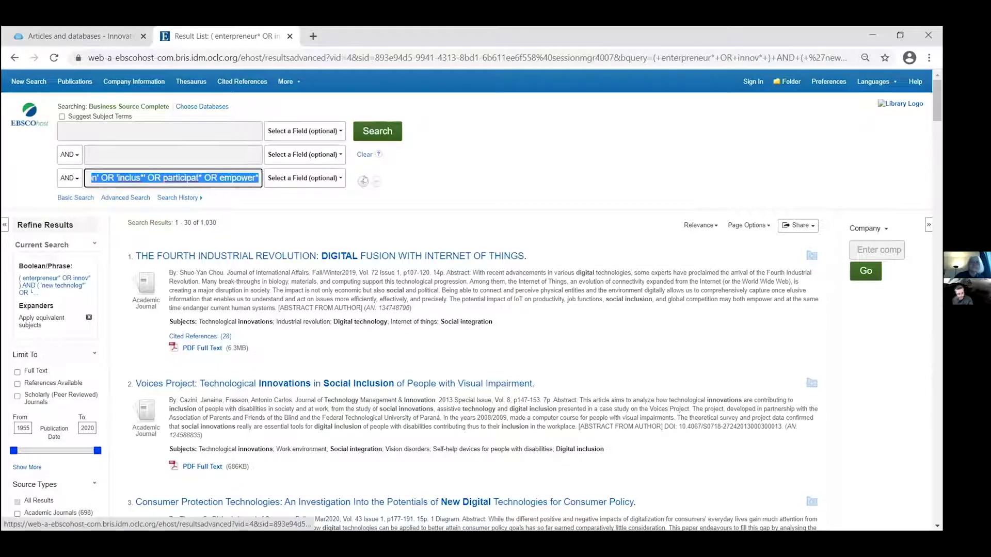
{"action": "key", "text": "BackSpace"}
- Enter the truncated terms enterpreneur* OR innov* in the first search row
{"action": "left_click", "coordinate": [186, 138]}
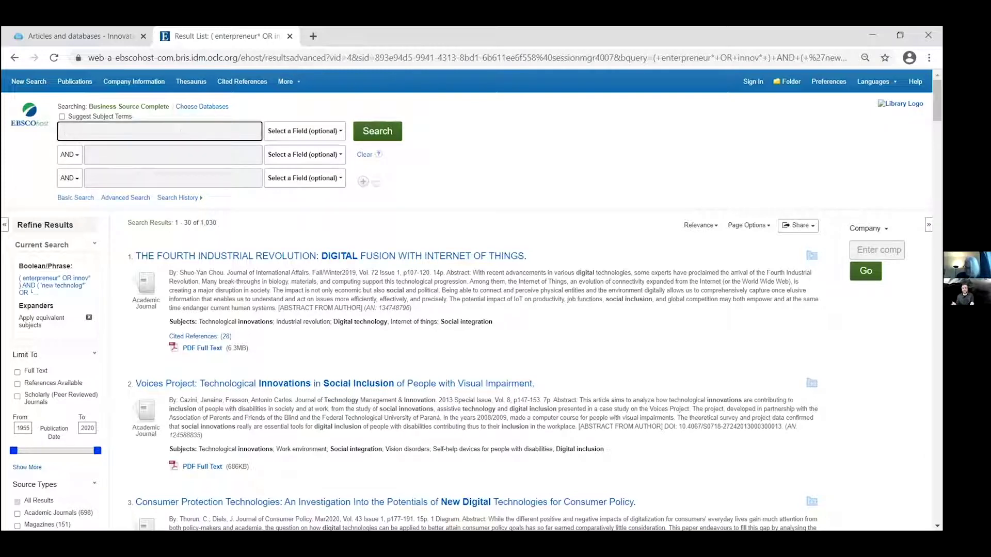
{"action": "type", "text": "et"}
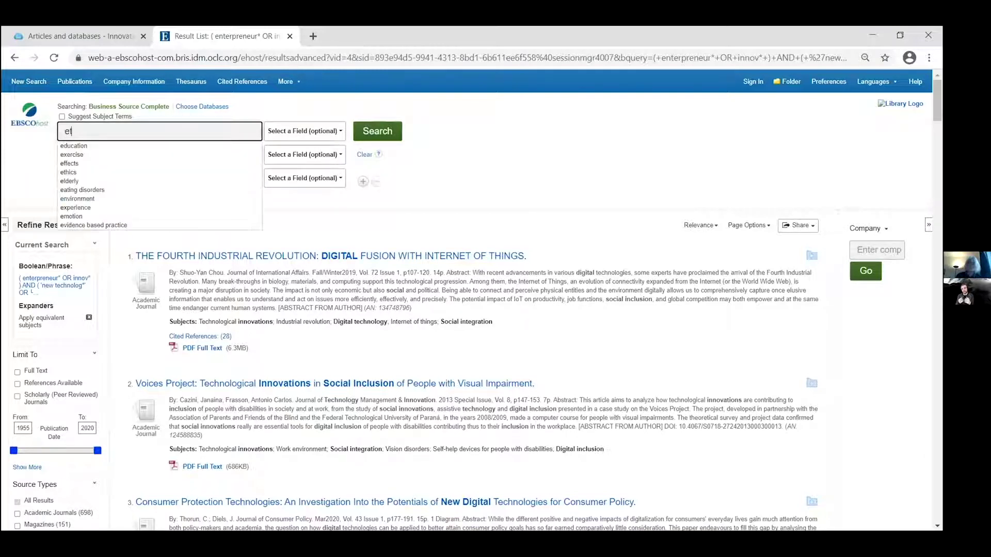
{"action": "type", "text": "nterpren"}
{"action": "type", "text": "u"}
{"action": "type", "text": "urs"}
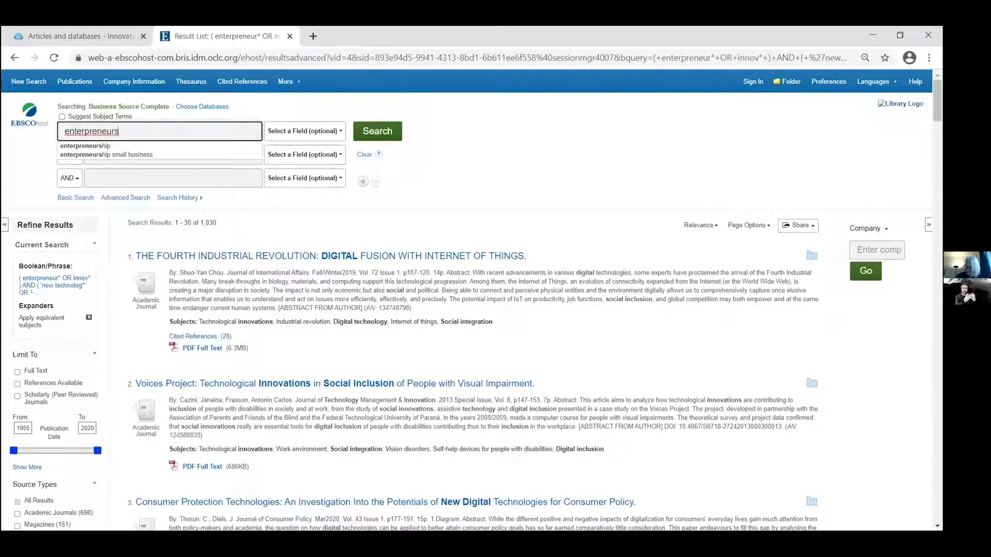
{"action": "key", "text": "BackSpace"}
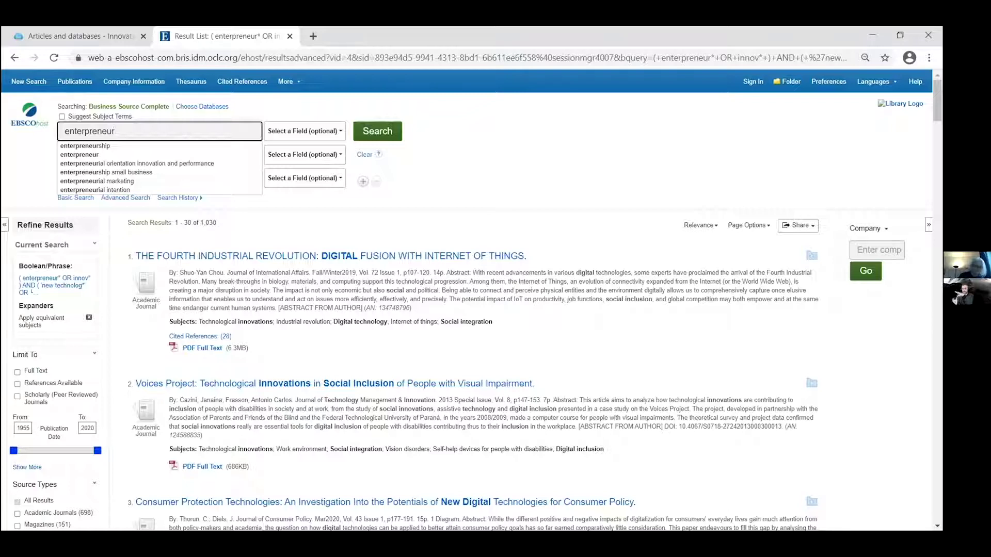
{"action": "type", "text": "* OR"}
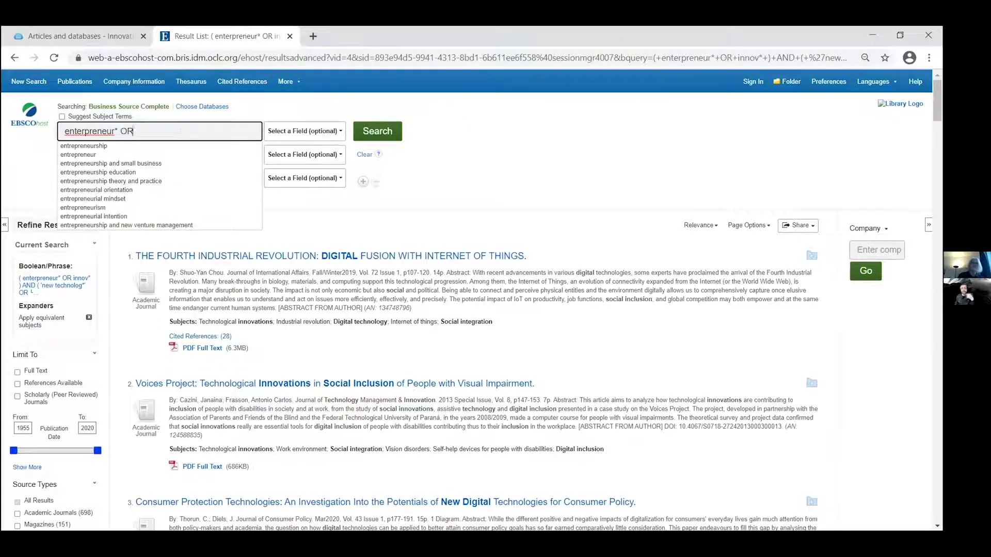
{"action": "type", "text": " innov"}
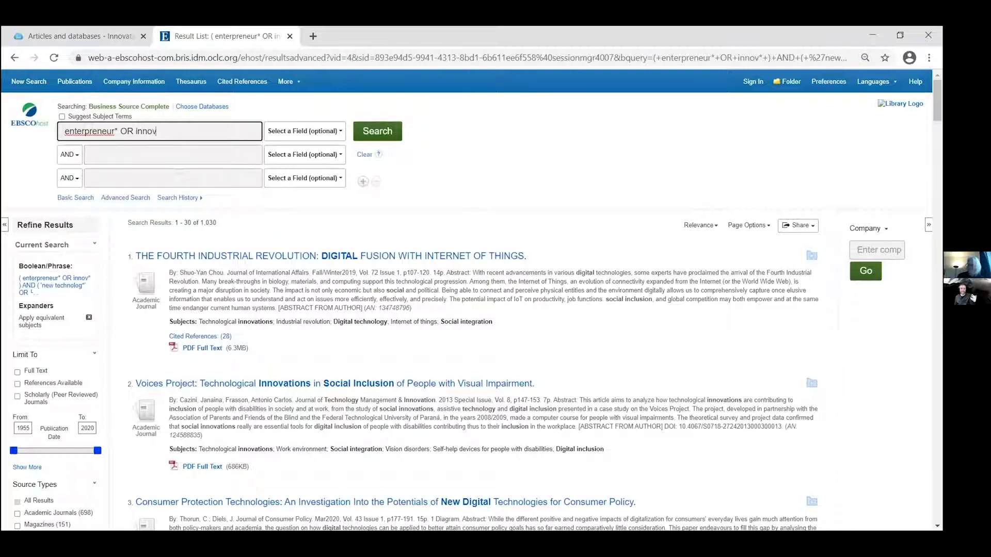
{"action": "type", "text": "*"}
{"action": "left_click", "coordinate": [173, 155]}
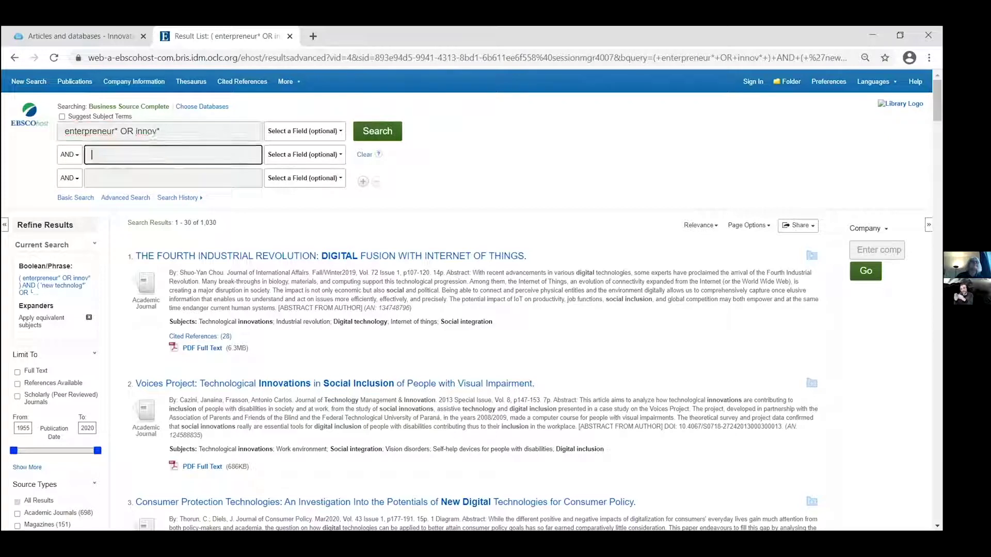
{"action": "type", "text": "w"}
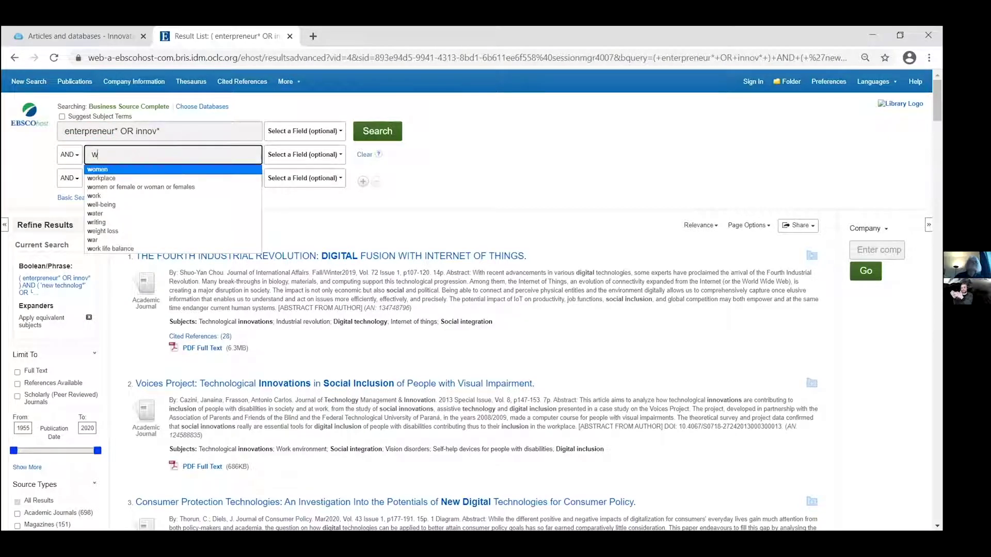
{"action": "key", "text": "BackSpace"}
{"action": "type", "text": "social in"}
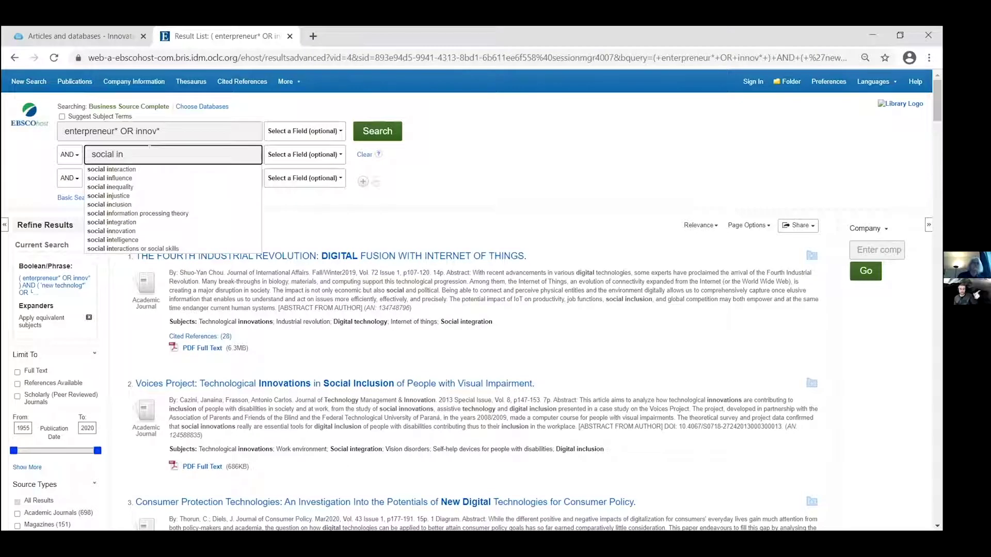
{"action": "key", "text": "BackSpace"}
{"action": "key", "text": "BackSpace"}
{"action": "key", "text": "BackSpace"}
{"action": "key", "text": "BackSpace"}
{"action": "key", "text": "BackSpace"}
{"action": "key", "text": "BackSpace"}
{"action": "key", "text": "BackSpace"}
{"action": "key", "text": "BackSpace"}
{"action": "key", "text": "BackSpace"}
{"action": "type", "text": "'s"}
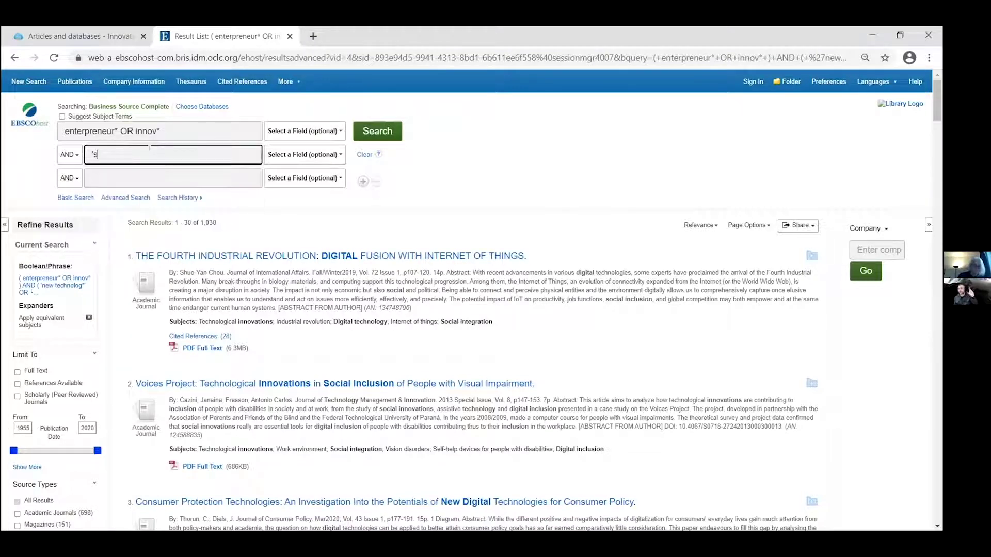
{"action": "type", "text": "ocial inclusio"}
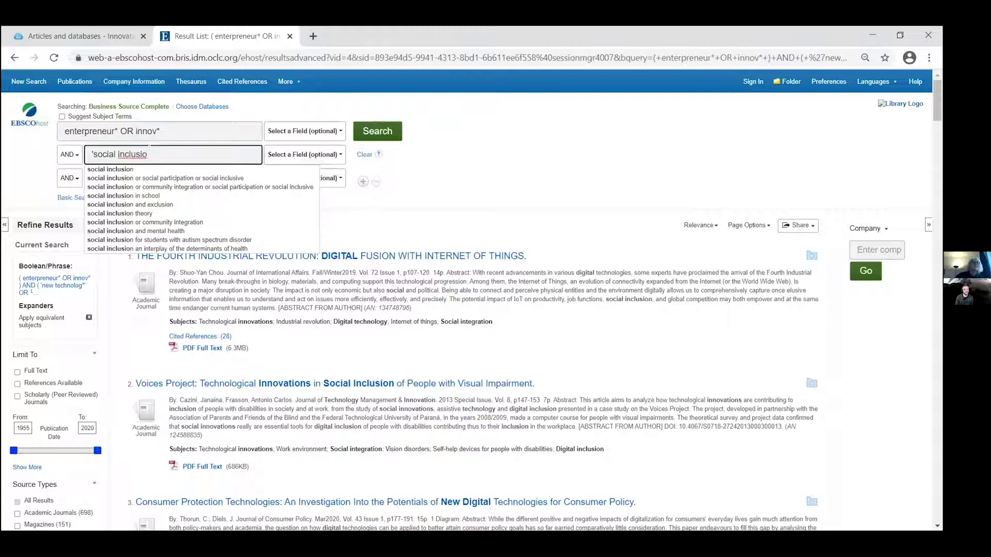
{"action": "left_click_drag", "start_coordinate": [148, 149], "coordinate": [46, 142]}
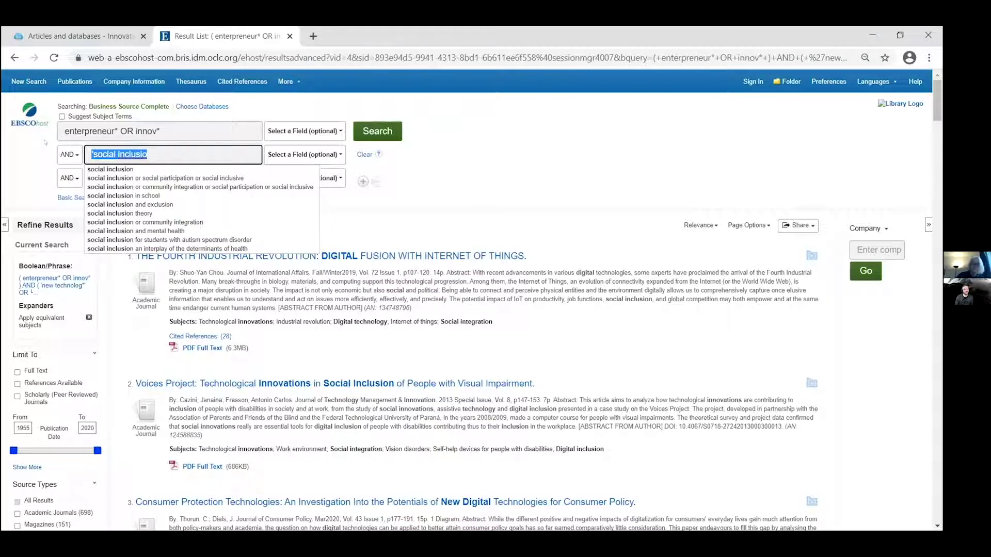
{"action": "key", "text": "BackSpace"}
- Fill the second search row with the suggested query 'wearable technology or wearable devices or wearable sensors'
{"action": "type", "text": "W"}
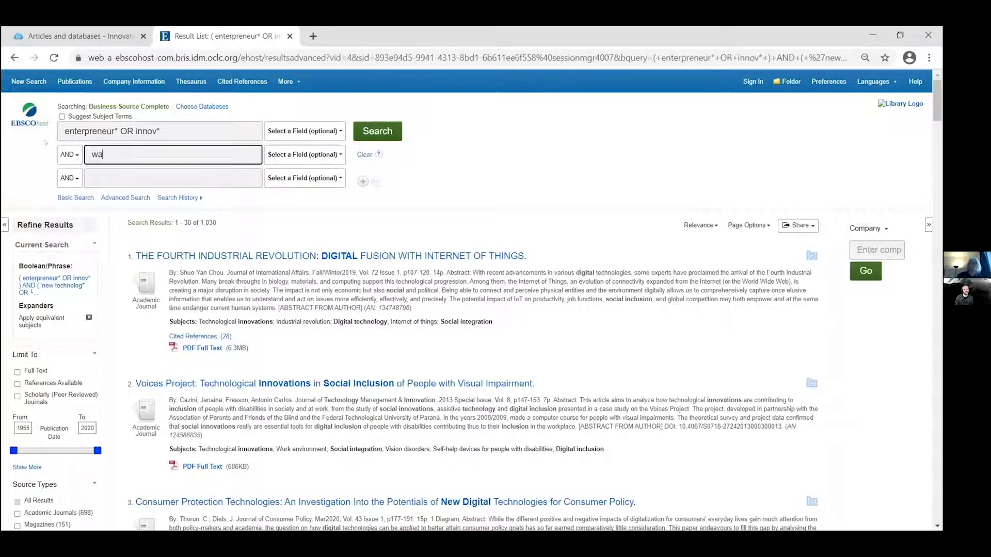
{"action": "type", "text": "rab"}
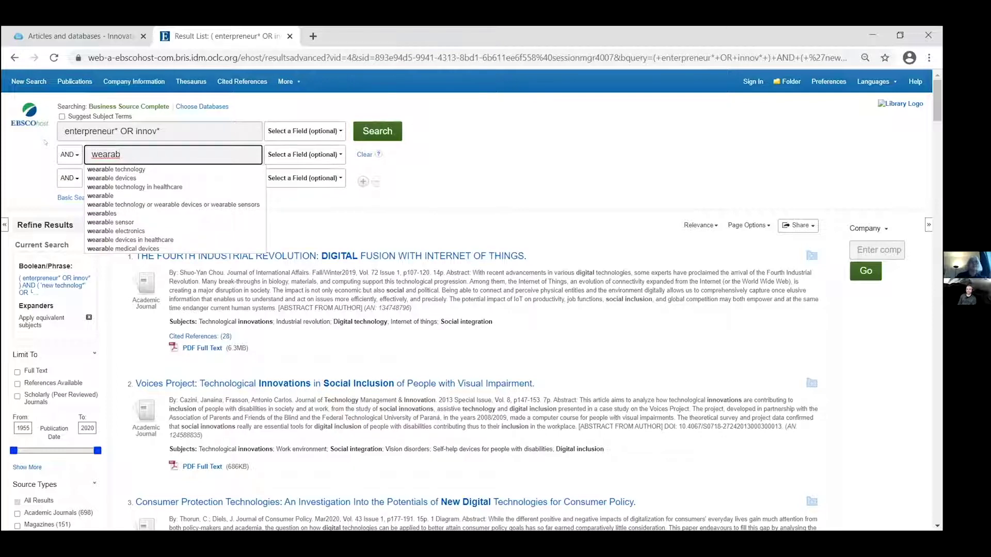
{"action": "left_click", "coordinate": [132, 204]}
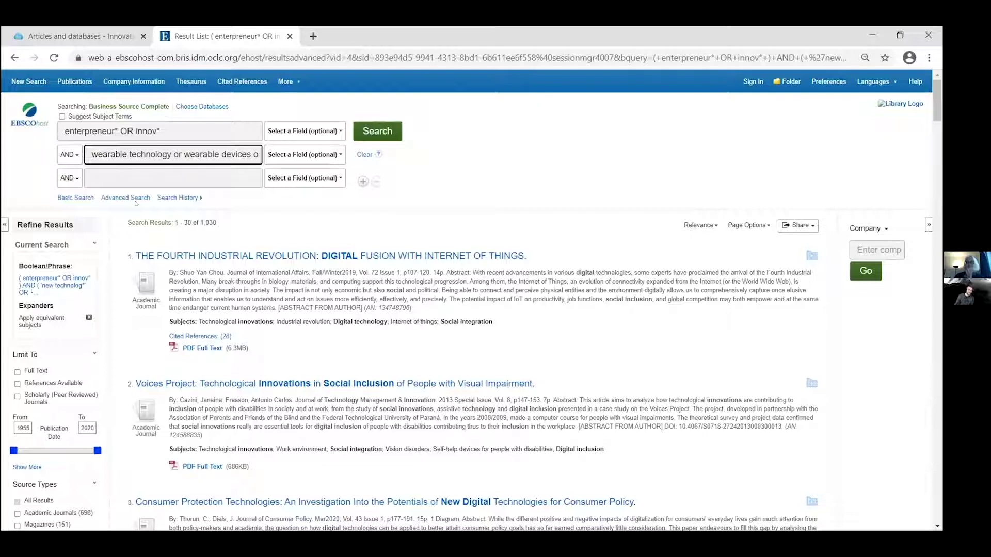
- Enter the quoted phrase 'social inclusion' in the third search row
{"action": "left_click", "coordinate": [149, 173]}
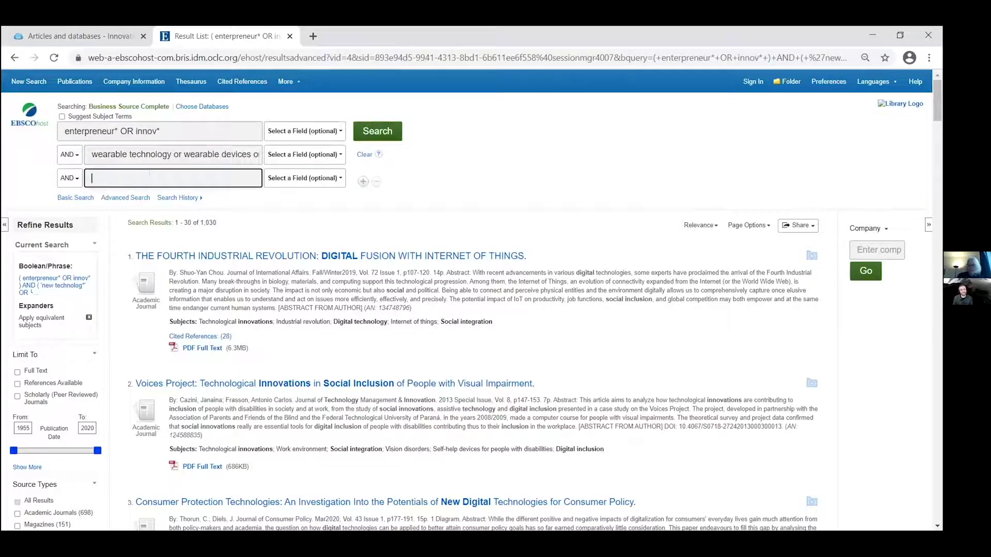
{"action": "type", "text": "s"}
{"action": "key", "text": "BackSpace"}
{"action": "type", "text": "\"s"}
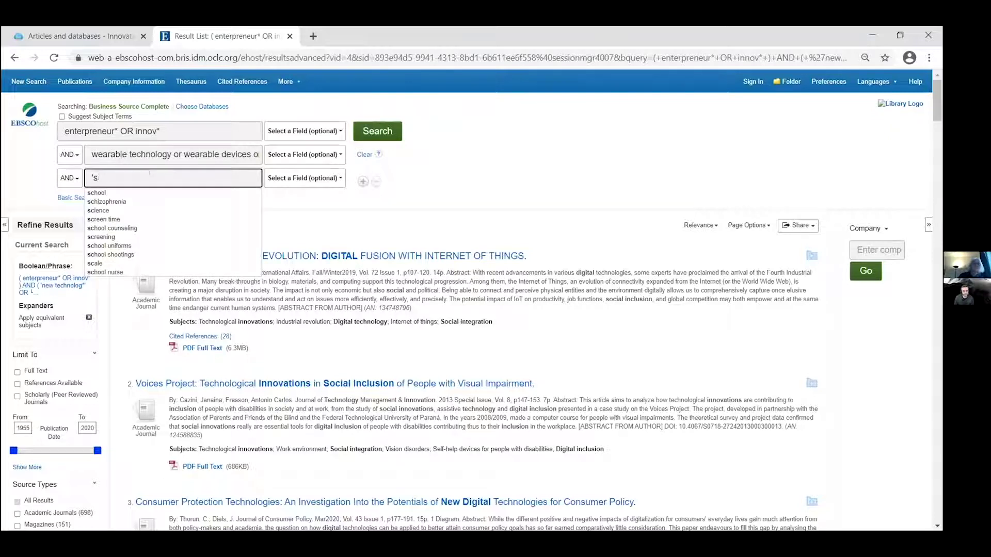
{"action": "type", "text": "ocial incl"}
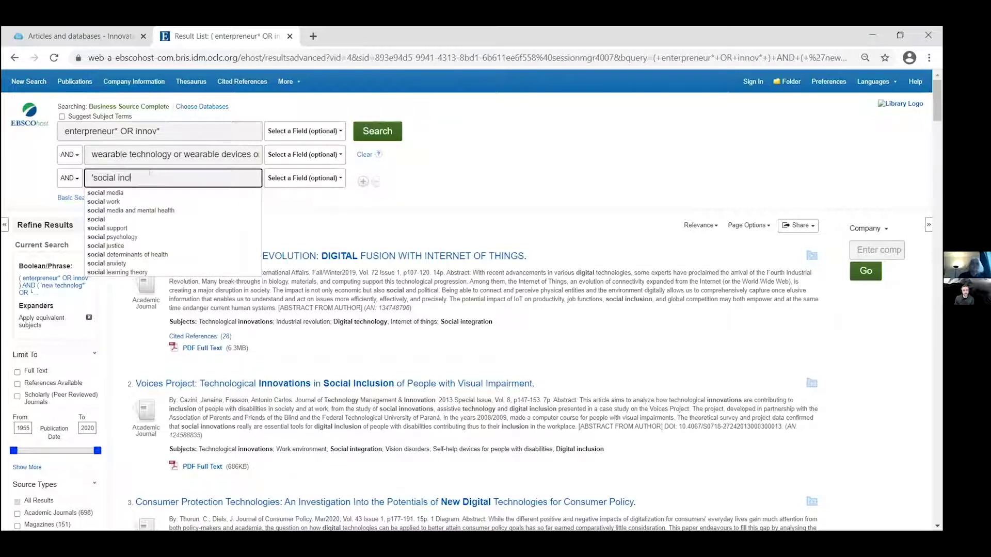
{"action": "type", "text": "usion'"}
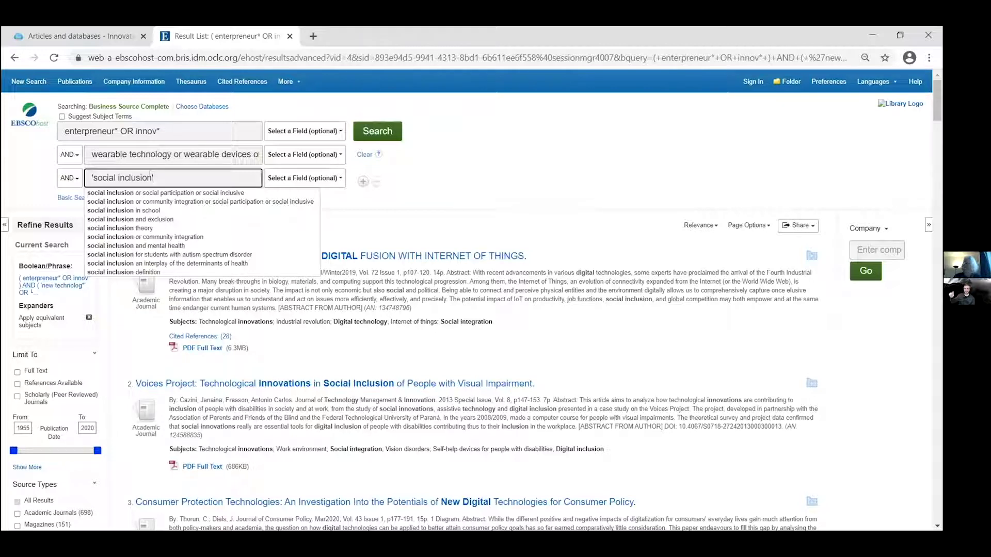
{"action": "type", "text": "'"}
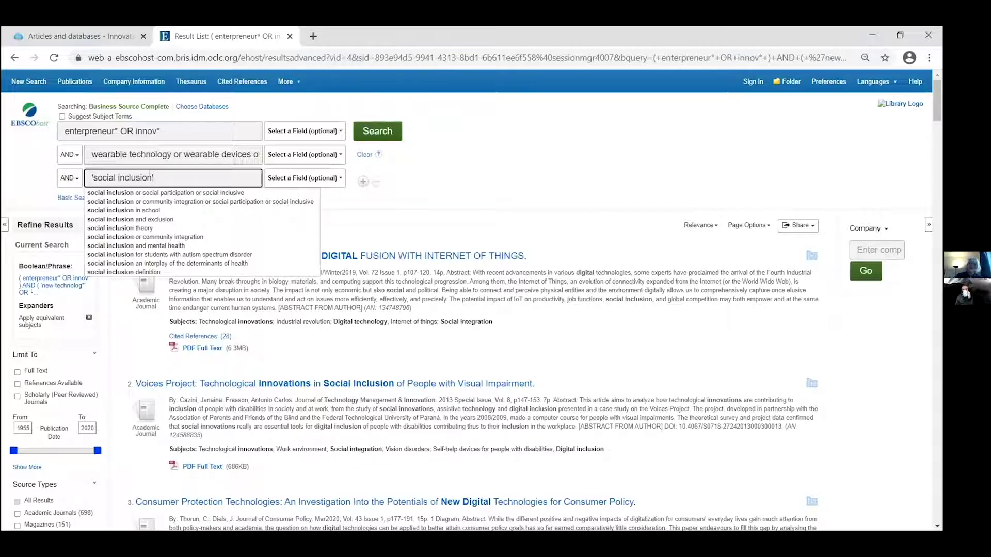
- Run the combined search across the three rows
{"action": "key", "text": "Return"}
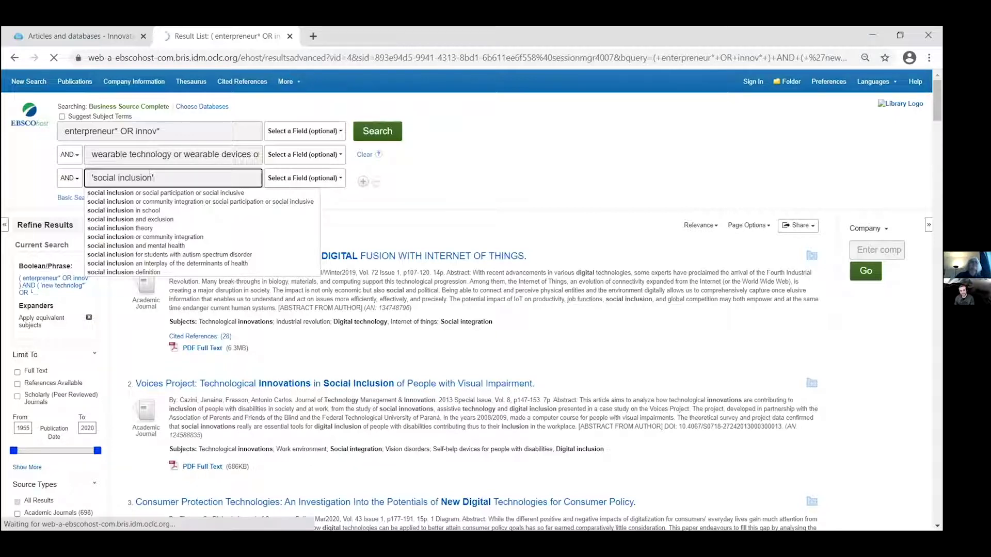
{"action": "left_click", "coordinate": [154, 178]}
{"action": "left_click", "coordinate": [144, 204]}
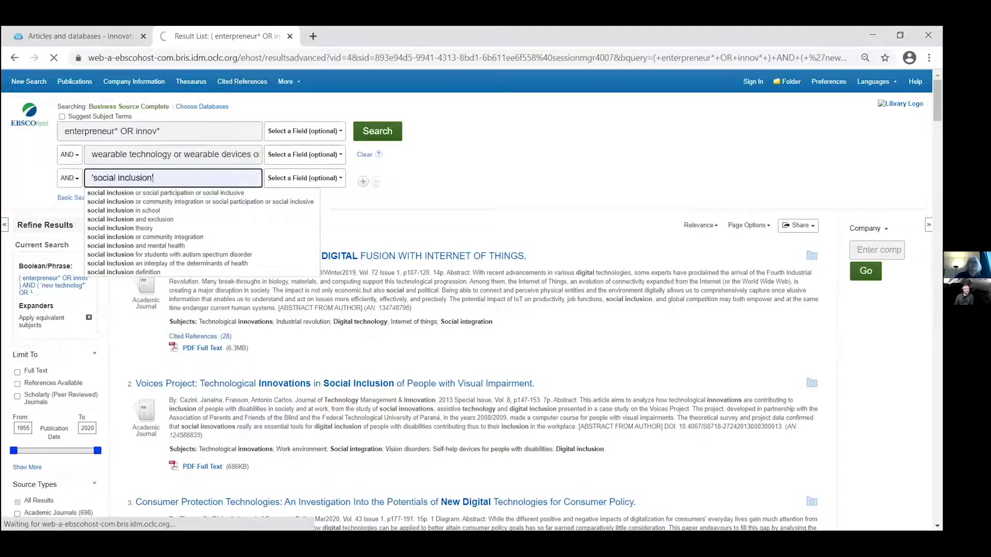
{"action": "left_click", "coordinate": [368, 132]}
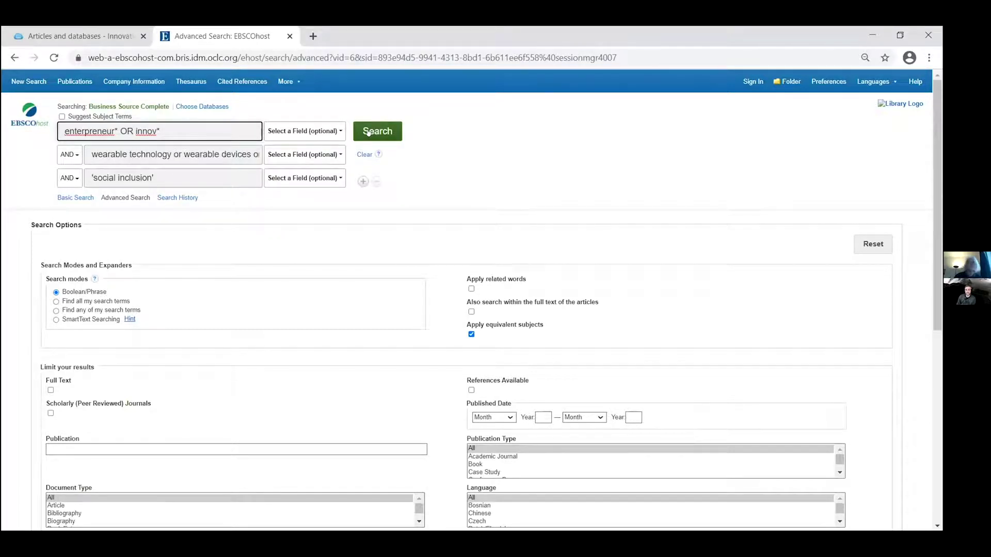
- Fill the third search row with the suggested query 'social inclusion or social participation or social inclusive' and run the search
{"action": "left_click", "coordinate": [197, 179]}
{"action": "type", "text": "' OR"}
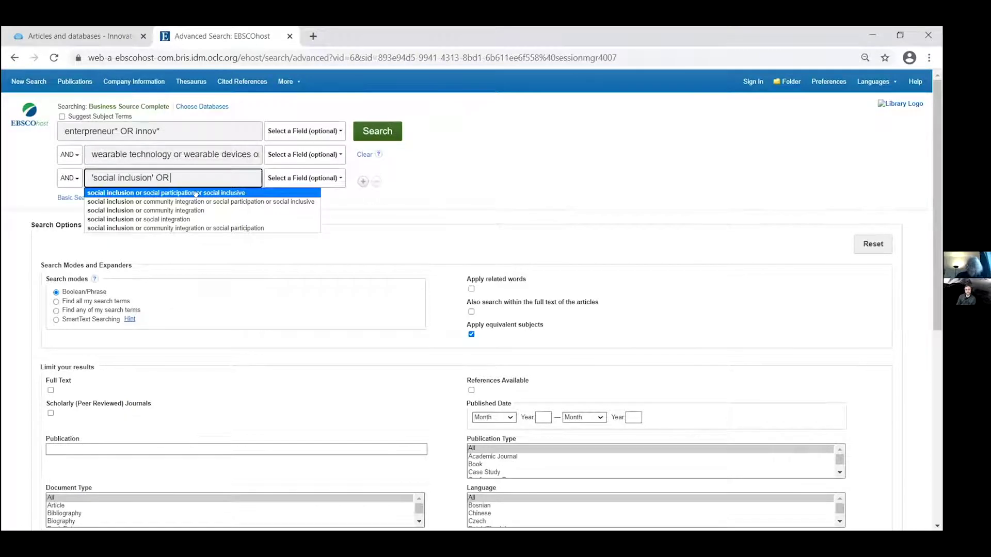
{"action": "left_click", "coordinate": [197, 193]}
{"action": "left_click", "coordinate": [365, 131]}
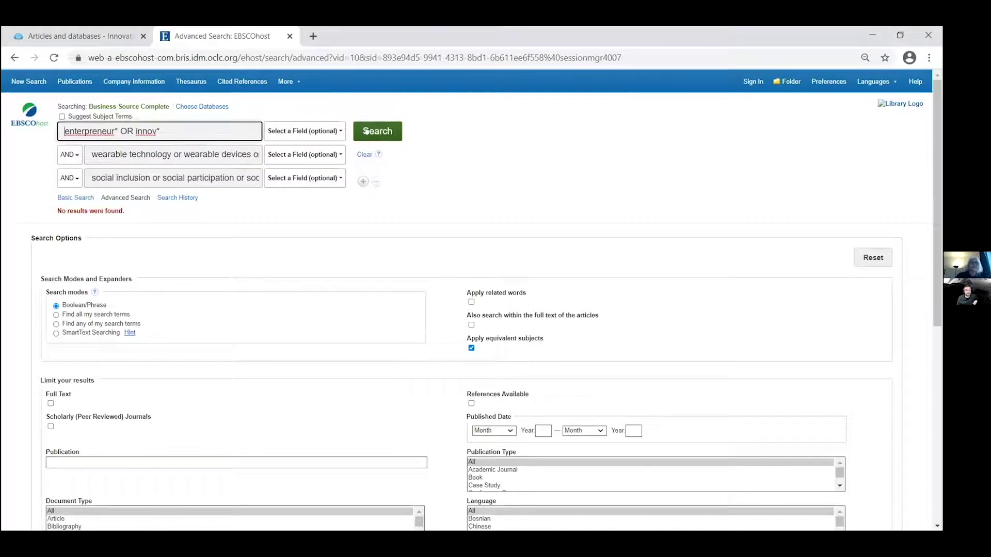
{"action": "left_click_drag", "start_coordinate": [92, 178], "coordinate": [296, 187]}
{"action": "type", "text": "s"}
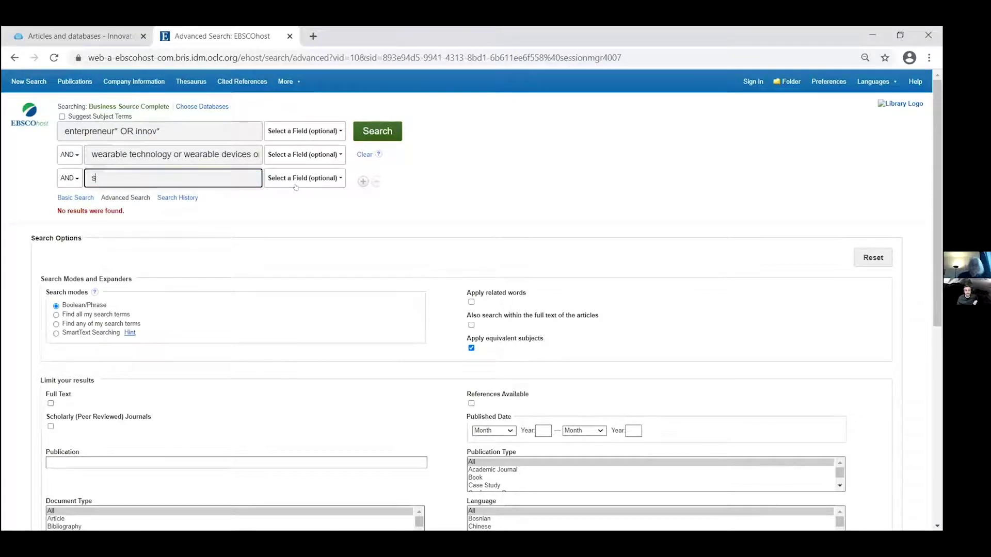
{"action": "key", "text": "BackSpace"}
{"action": "type", "text": "'SCI"}
{"action": "key", "text": "BackSpace"}
{"action": "key", "text": "BackSpace"}
{"action": "key", "text": "BackSpace"}
{"action": "type", "text": "social inclusion"}
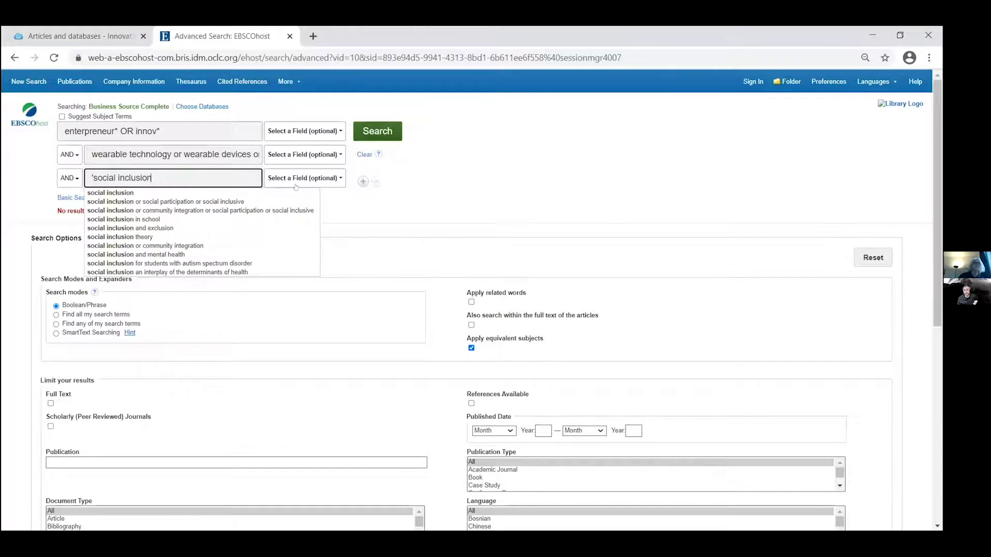
{"action": "type", "text": "' OR"}
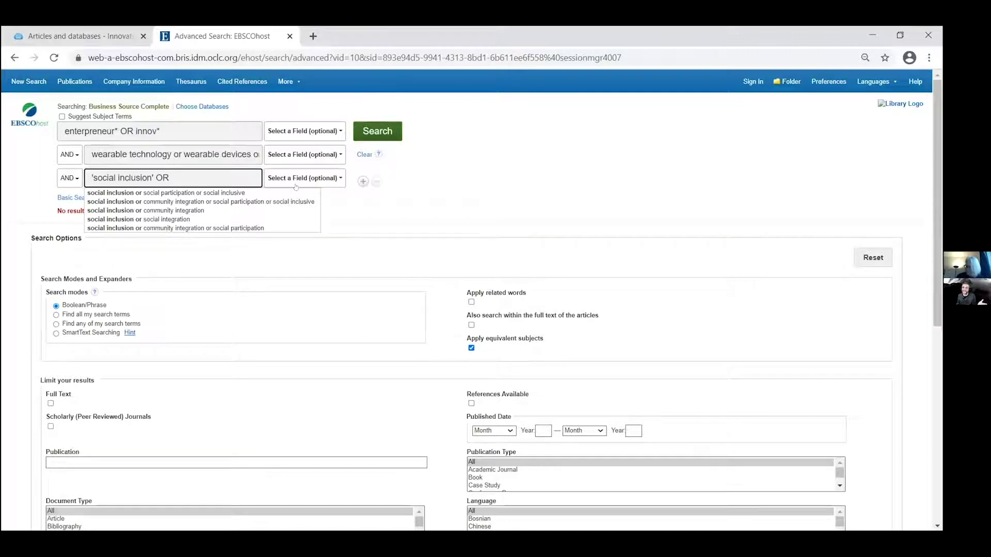
{"action": "key", "text": "BackSpace"}
{"action": "key", "text": "BackSpace"}
{"action": "key", "text": "BackSpace"}
{"action": "key", "text": "BackSpace"}
{"action": "key", "text": "BackSpace"}
{"action": "key", "text": "BackSpace"}
{"action": "key", "text": "BackSpace"}
{"action": "key", "text": "BackSpace"}
{"action": "key", "text": "BackSpace"}
{"action": "key", "text": "BackSpace"}
{"action": "key", "text": "BackSpace"}
{"action": "key", "text": "BackSpace"}
{"action": "key", "text": "BackSpace"}
{"action": "key", "text": "BackSpace"}
{"action": "key", "text": "BackSpace"}
{"action": "key", "text": "BackSpace"}
{"action": "key", "text": "BackSpace"}
{"action": "key", "text": "BackSpace"}
{"action": "key", "text": "BackSpace"}
{"action": "key", "text": "BackSpace"}
- Set the third search row to the suggested query 'participation or engagement or involvement' and run the search
{"action": "type", "text": "OAR"}
{"action": "key", "text": "BackSpace"}
{"action": "key", "text": "BackSpace"}
{"action": "key", "text": "BackSpace"}
{"action": "type", "text": "ar"}
{"action": "key", "text": "BackSpace"}
{"action": "key", "text": "BackSpace"}
{"action": "type", "text": "partic"}
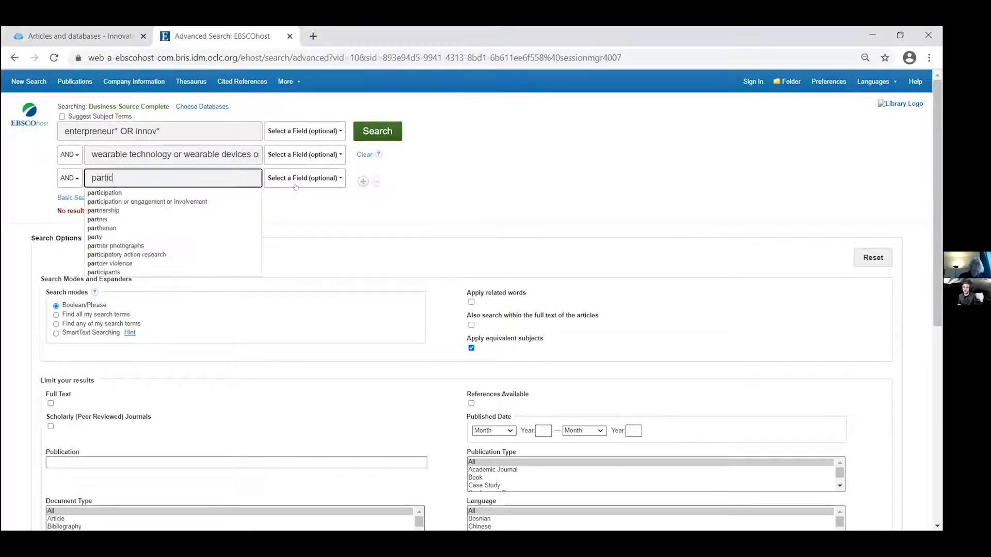
{"action": "type", "text": "i"}
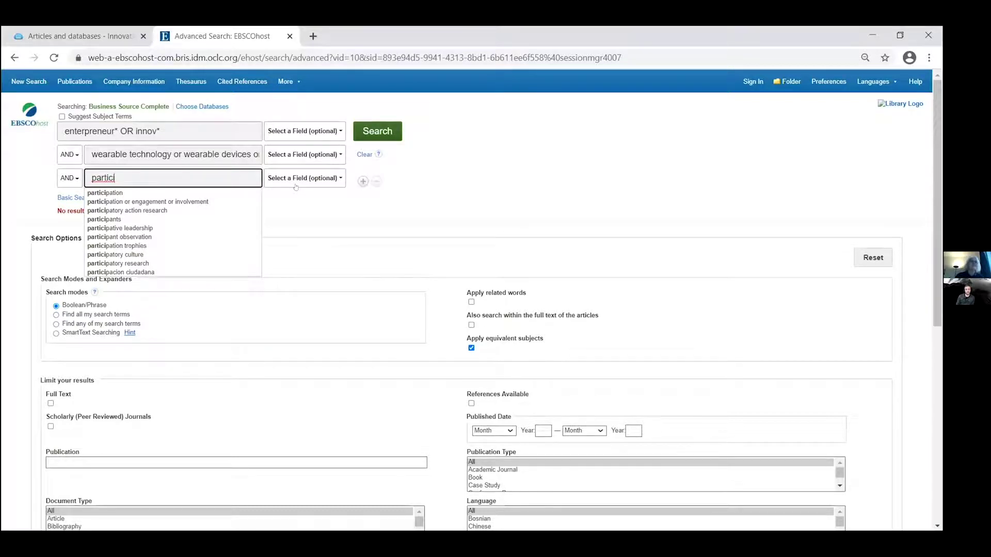
{"action": "left_click", "coordinate": [185, 202]}
{"action": "left_click", "coordinate": [373, 132]}
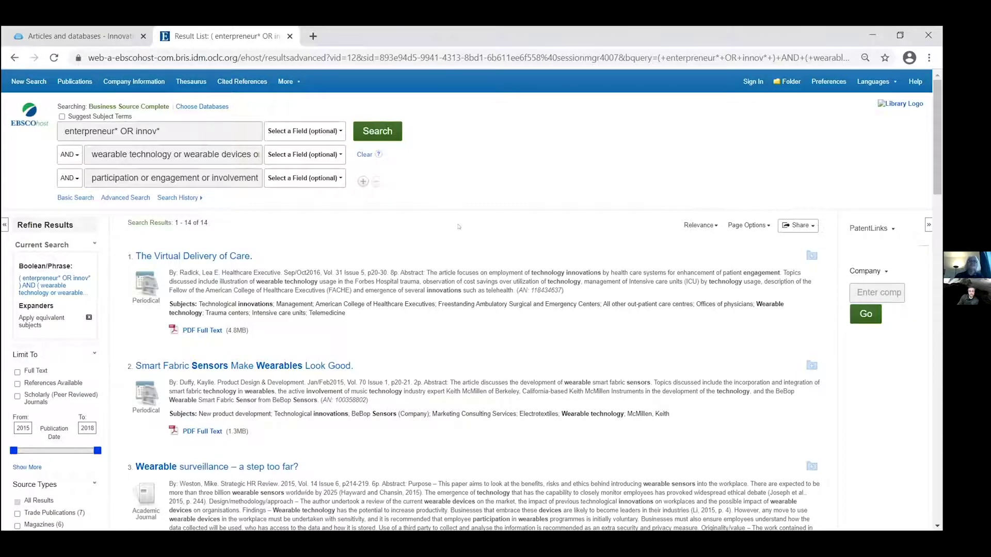
- Review the result list, including the article subjects, full-text links and the available refinement filters
{"action": "scroll", "coordinate": [458, 227], "scroll_direction": "down", "scroll_amount": 1}
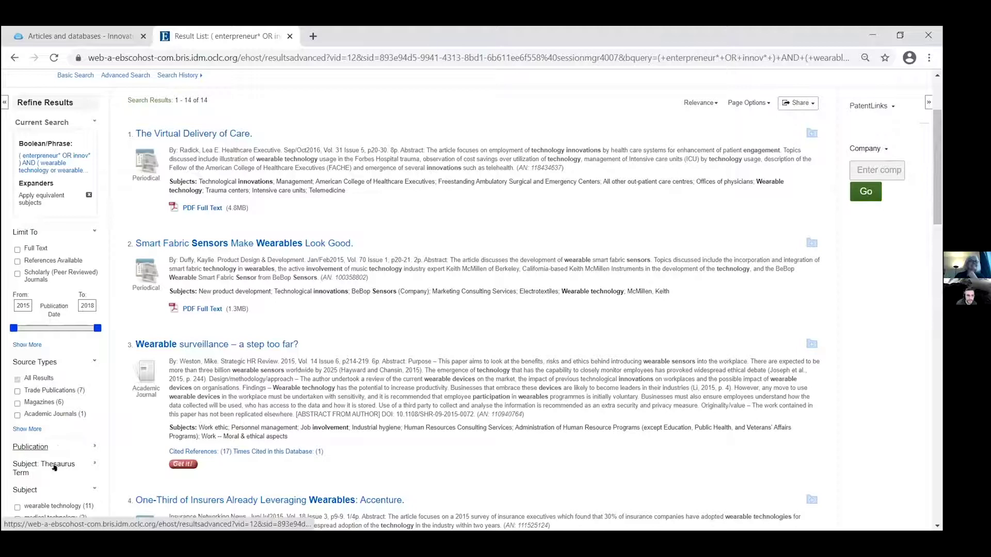
{"action": "scroll", "coordinate": [55, 468], "scroll_direction": "down", "scroll_amount": 3}
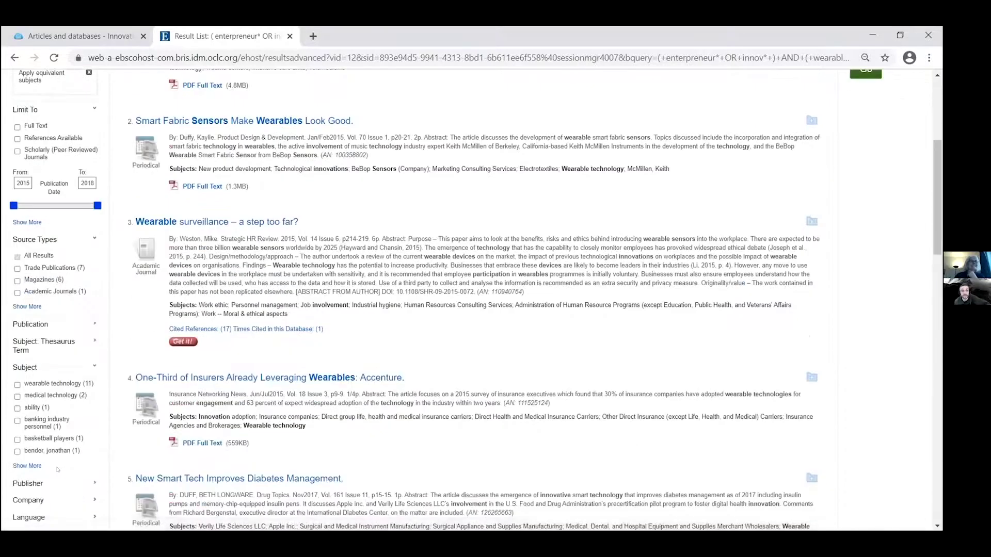
{"action": "scroll", "coordinate": [58, 469], "scroll_direction": "up", "scroll_amount": 4}
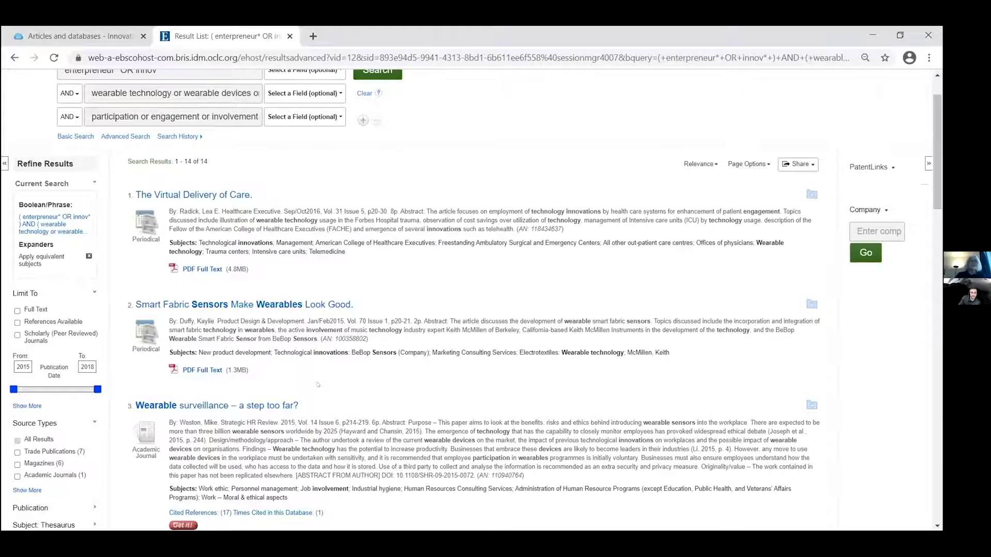
{"action": "scroll", "coordinate": [318, 384], "scroll_direction": "down", "scroll_amount": 1}
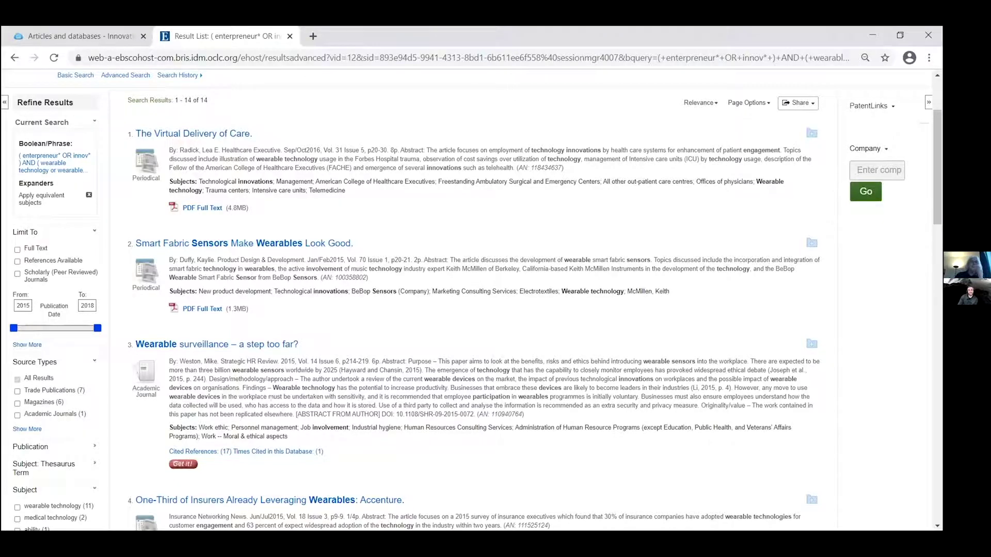
{"action": "scroll", "coordinate": [270, 398], "scroll_direction": "down", "scroll_amount": 7}
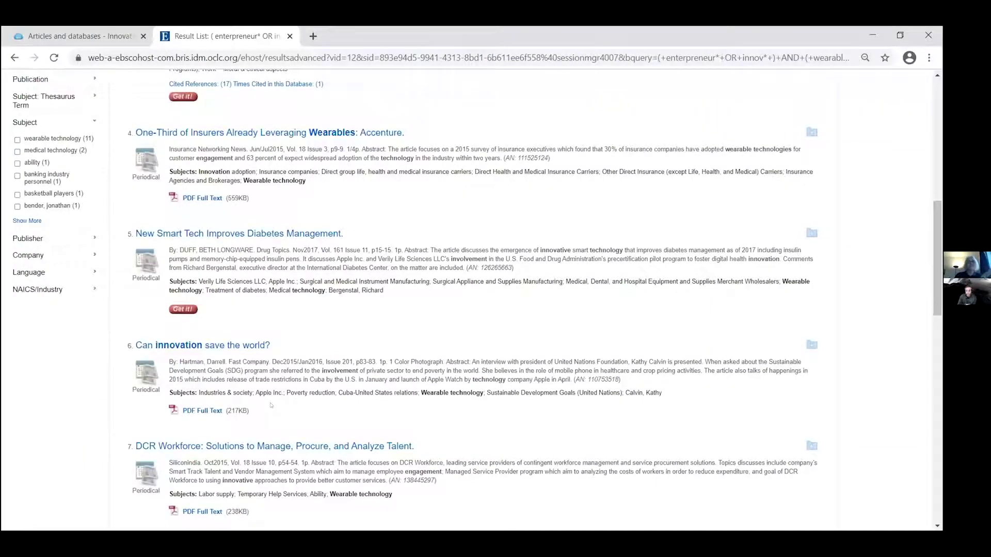
{"action": "scroll", "coordinate": [240, 384], "scroll_direction": "up", "scroll_amount": 8}
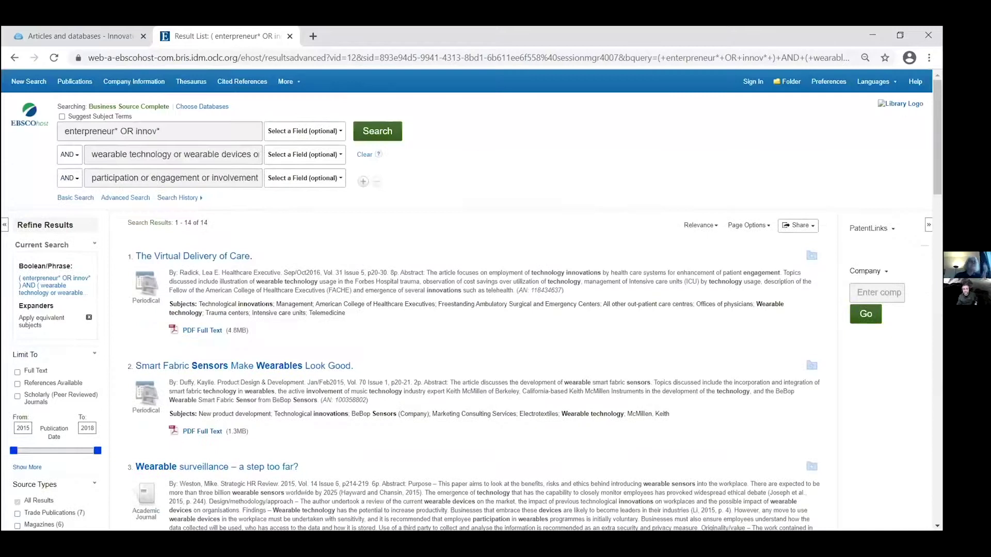
{"action": "scroll", "coordinate": [216, 381], "scroll_direction": "down", "scroll_amount": 2}
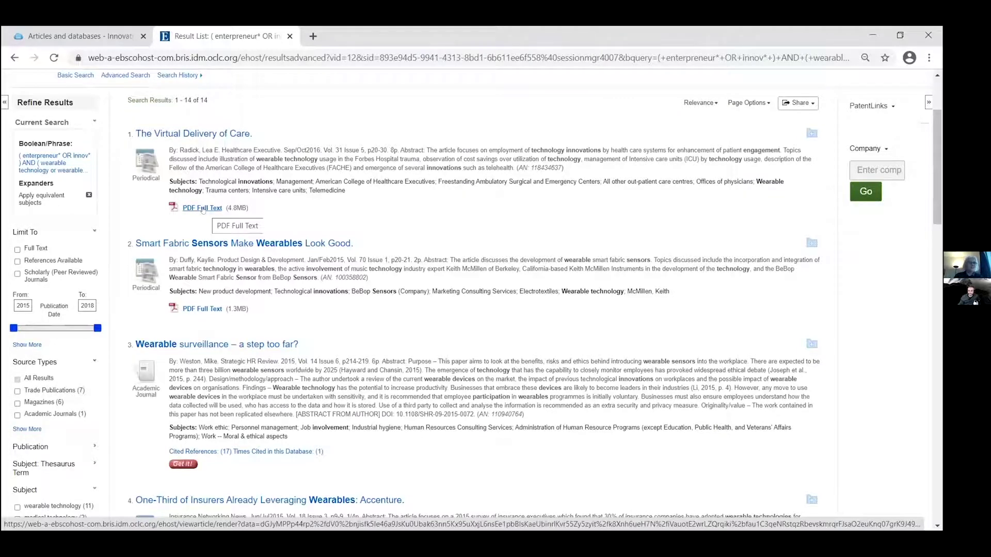
{"action": "scroll", "coordinate": [203, 209], "scroll_direction": "up", "scroll_amount": 3}
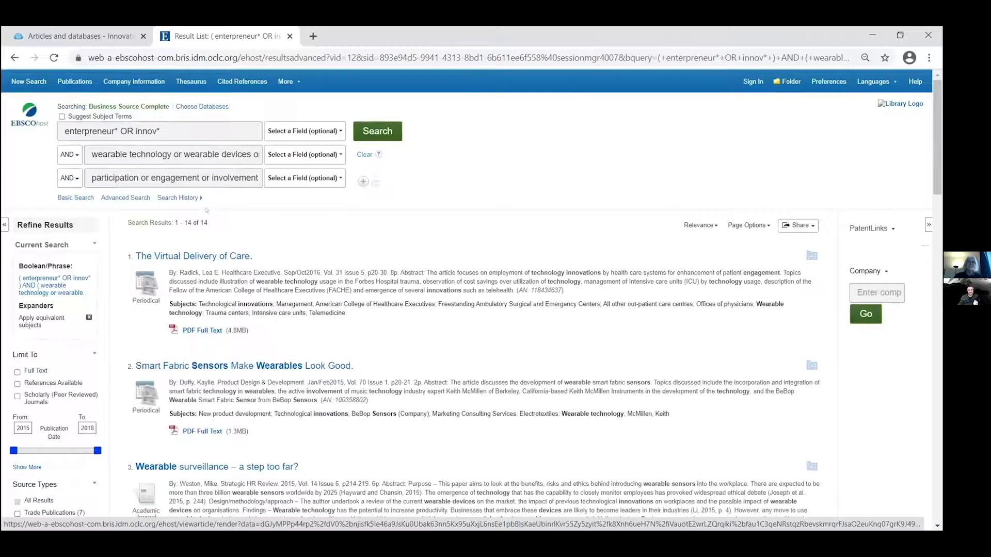
{"action": "scroll", "coordinate": [202, 209], "scroll_direction": "down", "scroll_amount": 3}
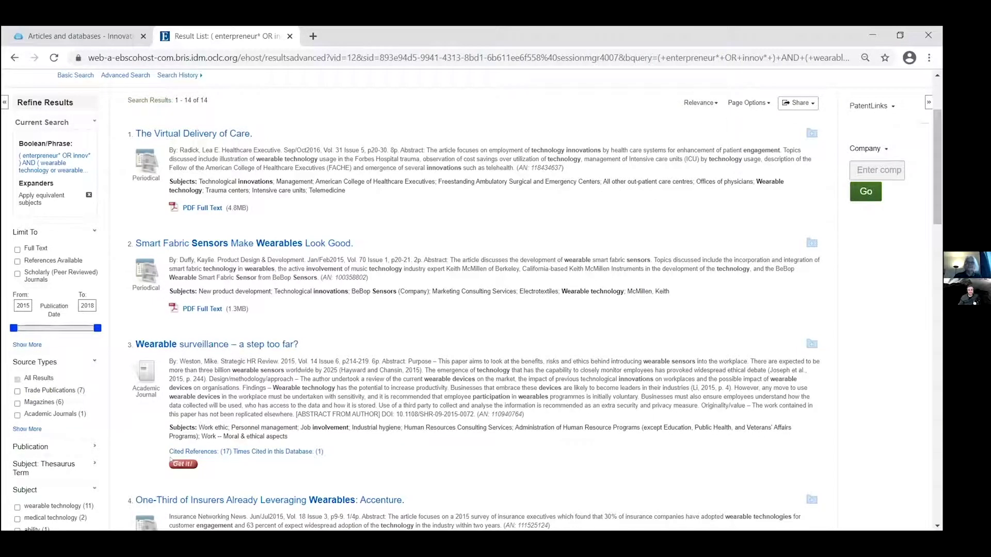
{"action": "scroll", "coordinate": [170, 459], "scroll_direction": "up", "scroll_amount": 3}
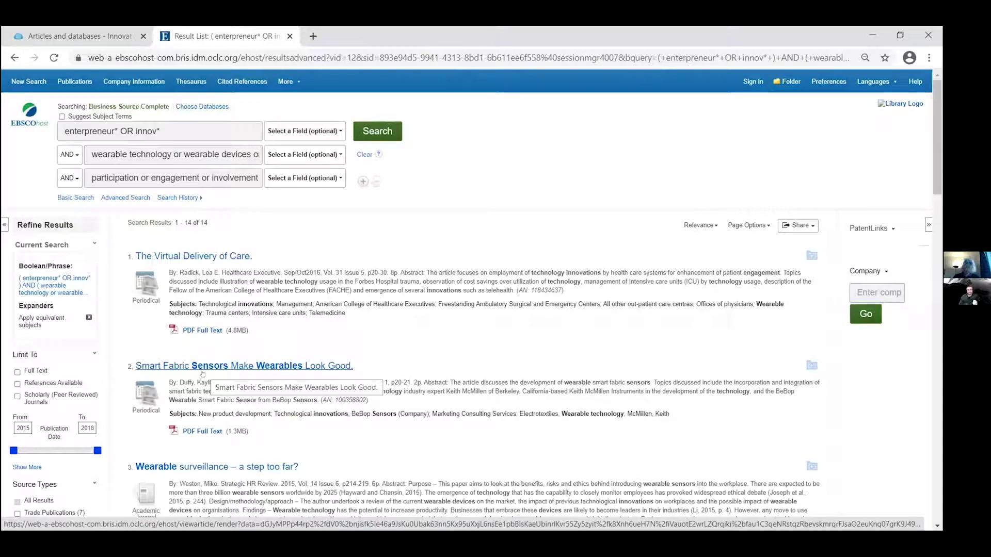
- Append or 'digital technolog*' to the wearable technology query in the second search row and rerun the search
{"action": "left_click", "coordinate": [246, 154]}
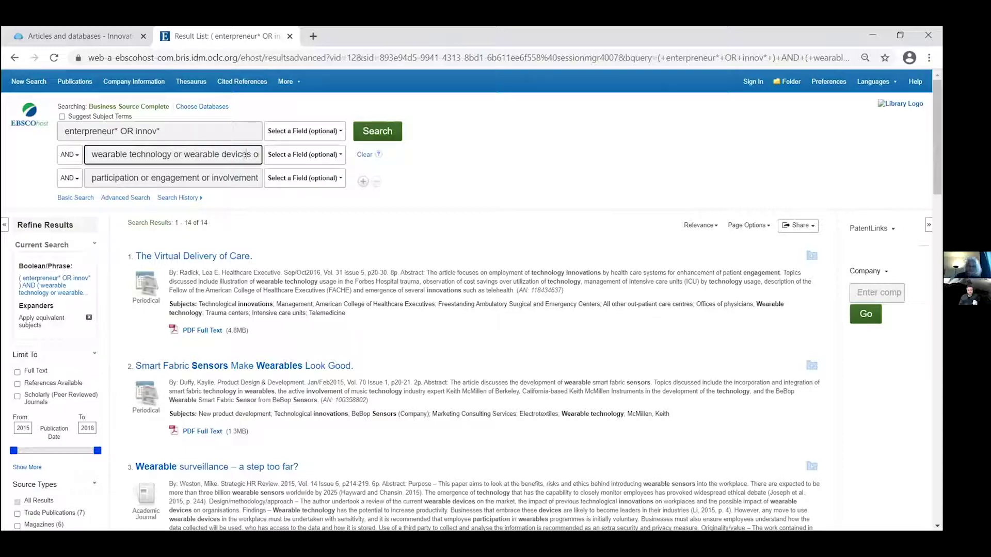
{"action": "key", "text": "Right"}
{"action": "key", "text": "Right"}
{"action": "key", "text": "Right"}
{"action": "key", "text": "Right"}
{"action": "key", "text": "Right"}
{"action": "key", "text": "Right"}
{"action": "key", "text": "Right"}
{"action": "key", "text": "Right"}
{"action": "key", "text": "Right"}
{"action": "key", "text": "Right"}
{"action": "key", "text": "Right"}
{"action": "key", "text": "Right"}
{"action": "key", "text": "Right"}
{"action": "key", "text": "Right"}
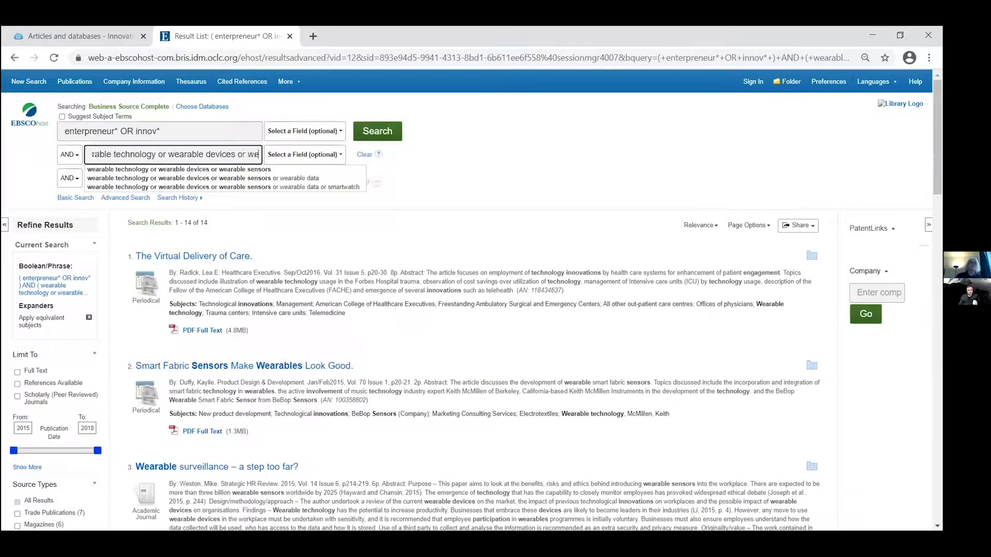
{"action": "key", "text": "Right"}
{"action": "key", "text": "Right"}
{"action": "key", "text": "Right"}
{"action": "key", "text": "Right"}
{"action": "key", "text": "Right"}
{"action": "key", "text": "Right"}
{"action": "key", "text": "Right"}
{"action": "key", "text": "Right"}
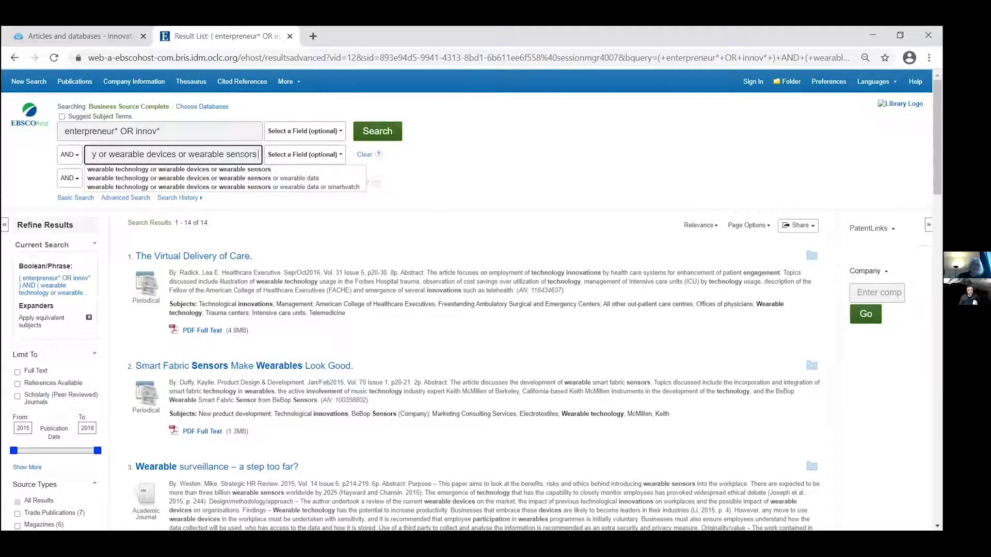
{"action": "type", "text": "or"}
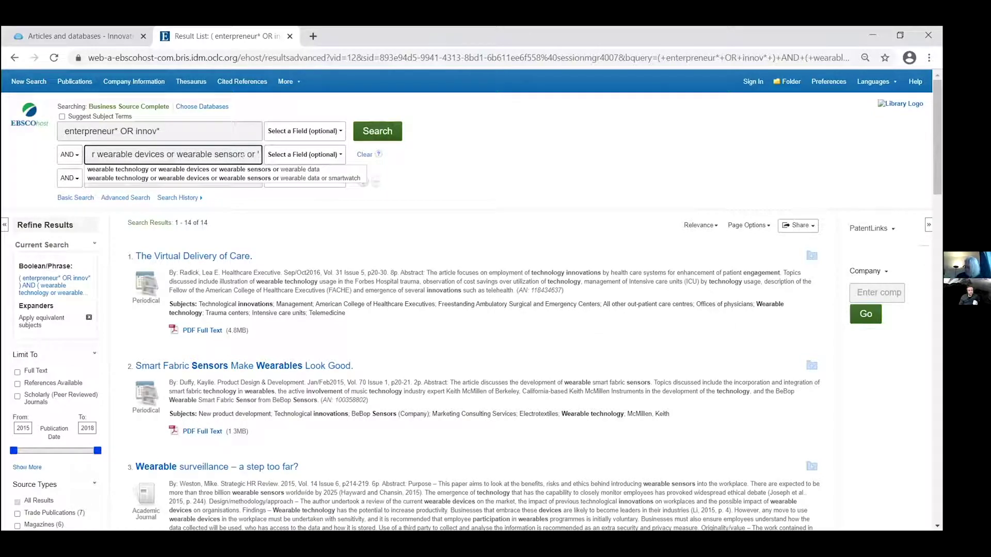
{"action": "type", "text": " 'digital technolog"}
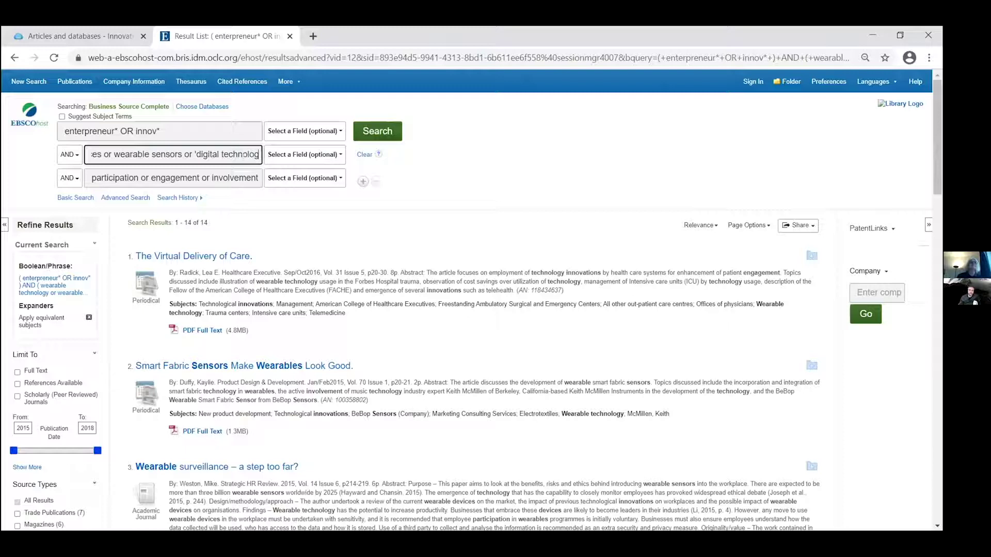
{"action": "type", "text": "*'"}
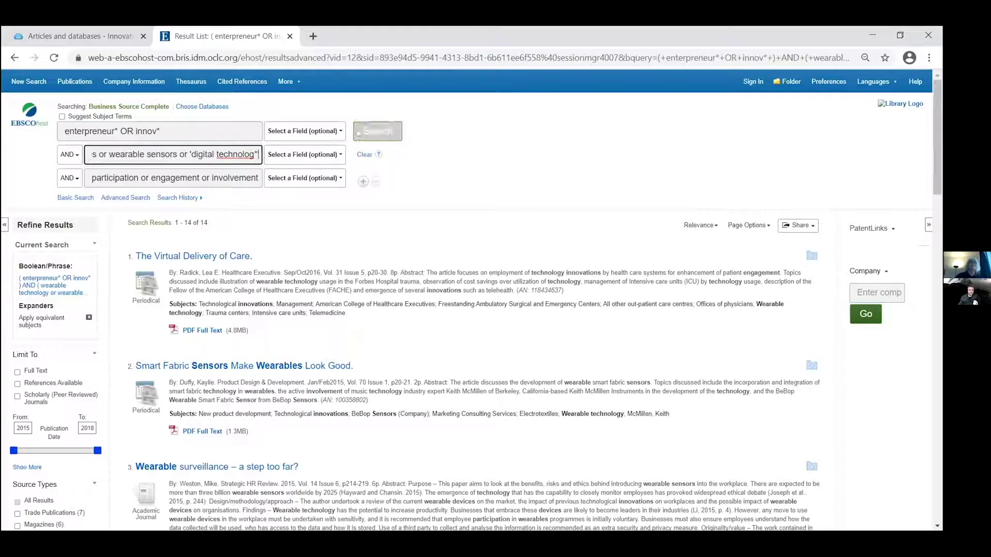
{"action": "left_click", "coordinate": [373, 133]}
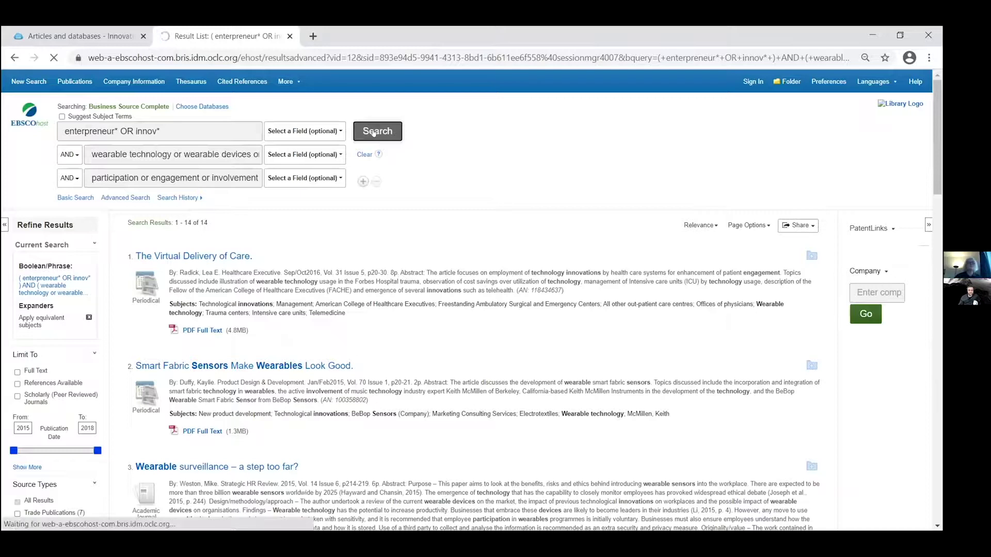